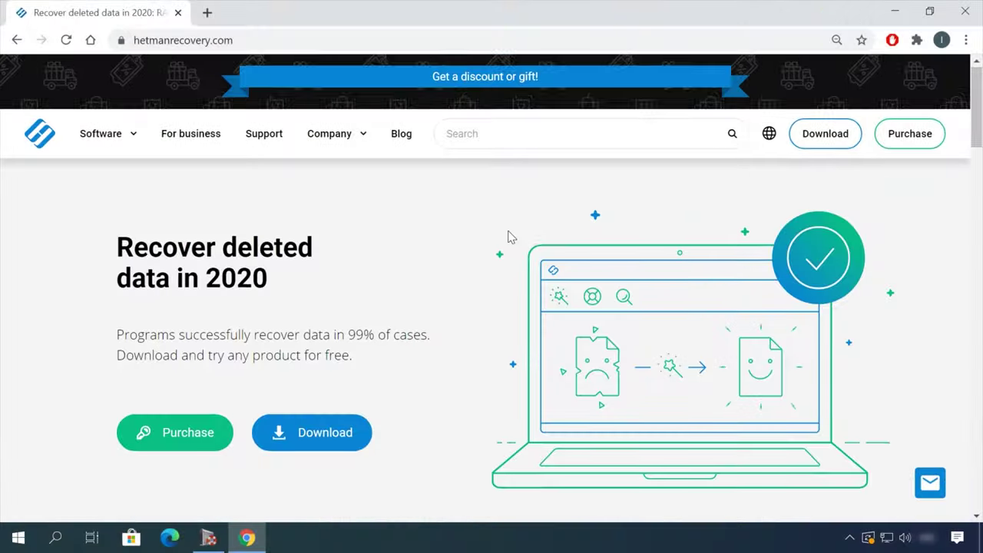
- Download the Hetman Partition Recovery 3.1 installer via Software > All products
left_click(108, 135)
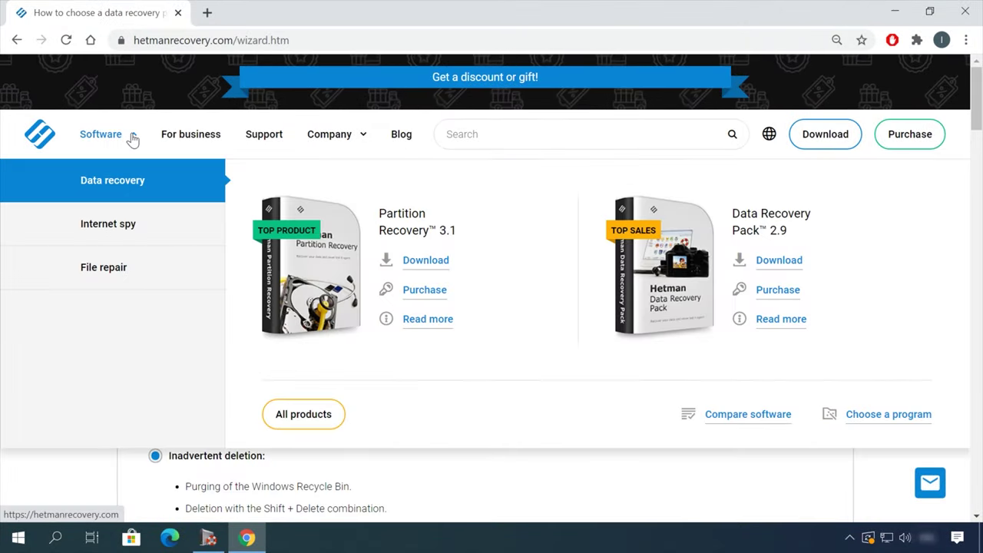
left_click(321, 423)
scroll(389, 388, "down", 2)
scroll(390, 388, "down", 5)
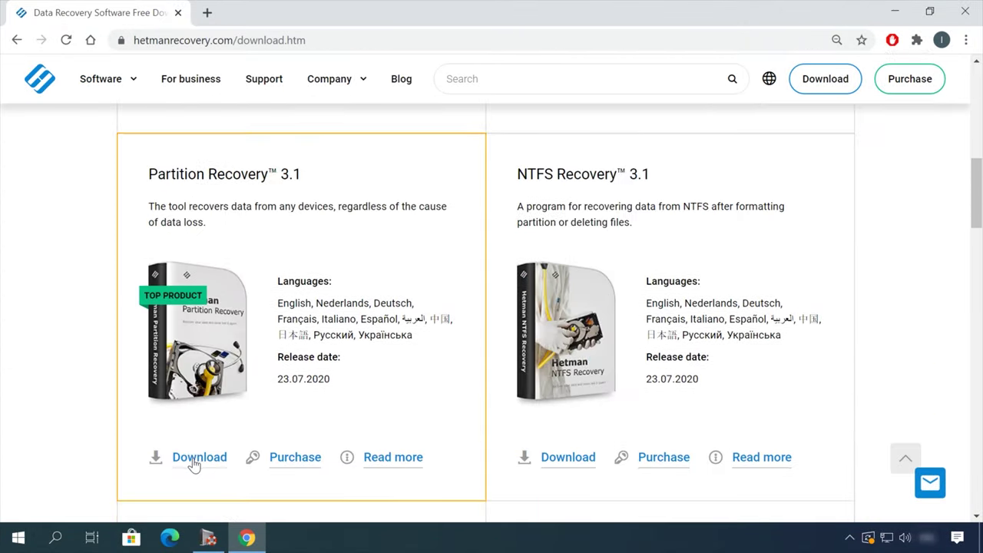
left_click(193, 461)
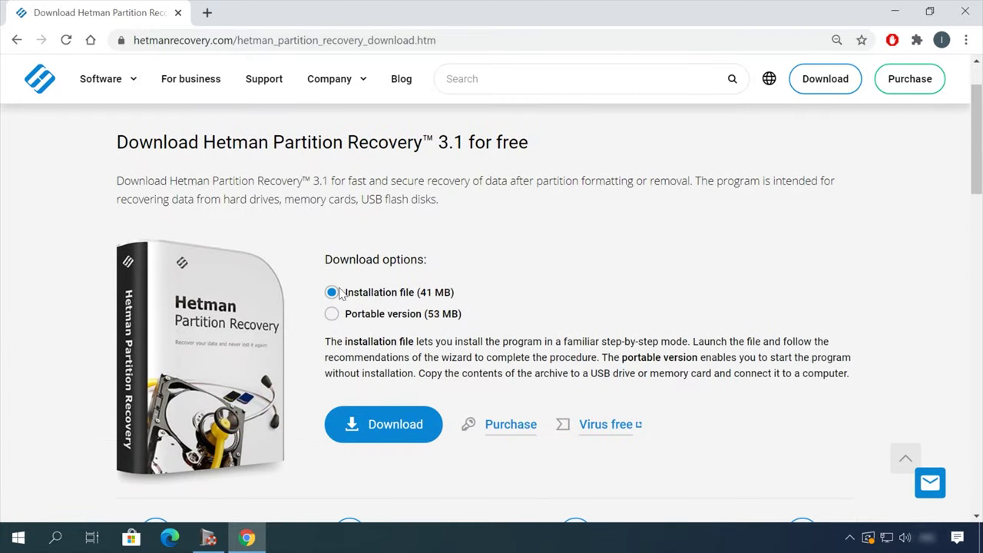
left_click(390, 432)
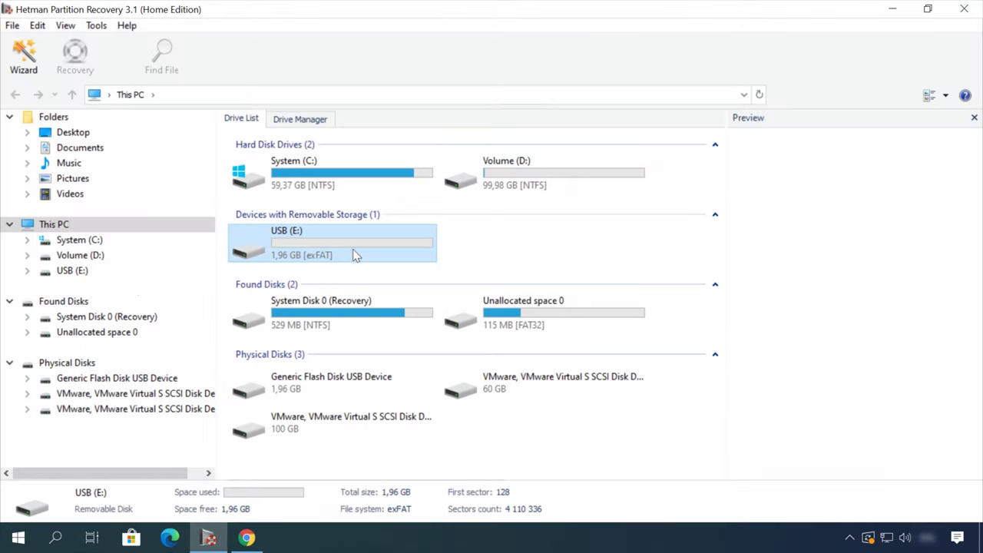
- Run a Fast scan of the USB (E:) drive and finish the wizard
double_click(356, 255)
left_click(630, 438)
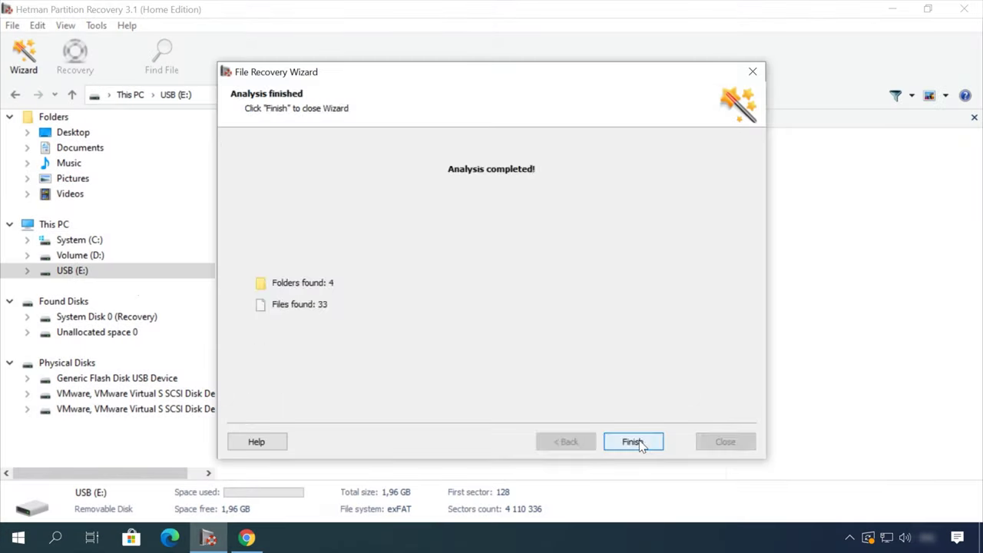
left_click(630, 438)
- Preview files in Doc and Video, then recover Earth - 2611.mp4
double_click(458, 163)
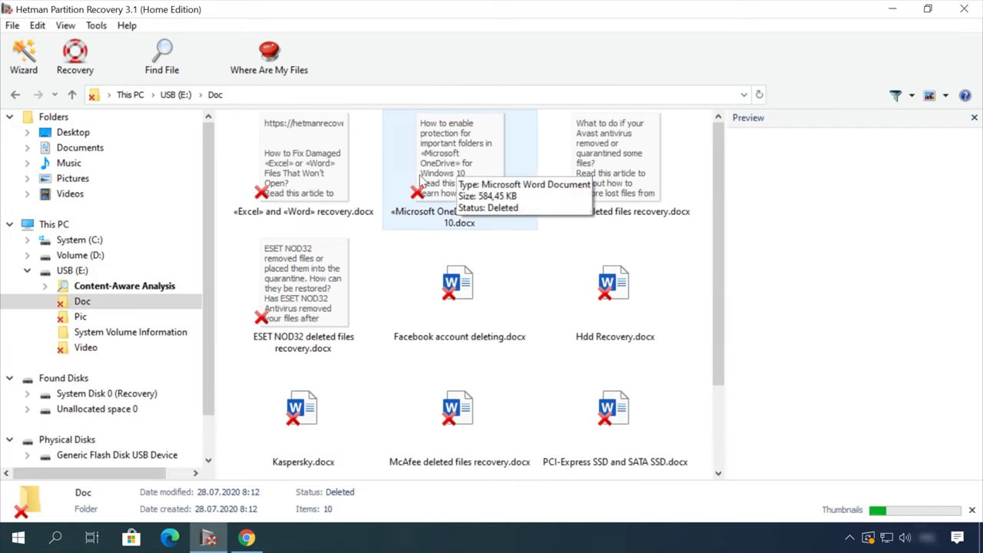
left_click(446, 158)
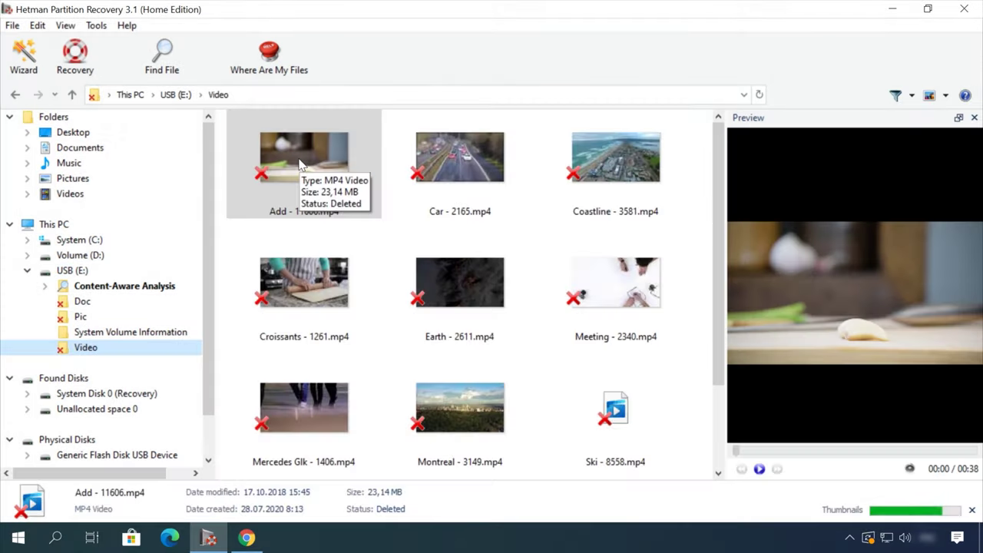
left_click(441, 275)
left_click(825, 454)
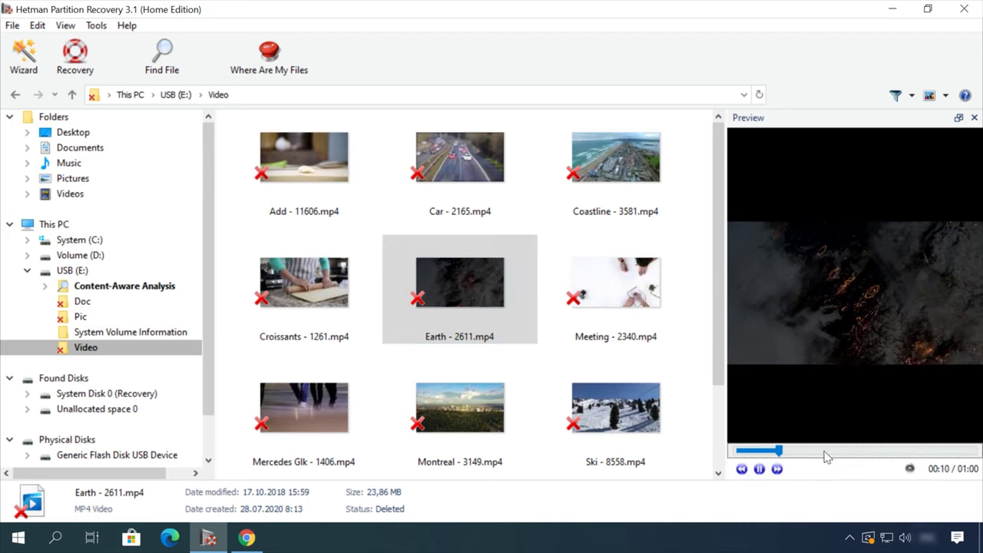
left_click(878, 454)
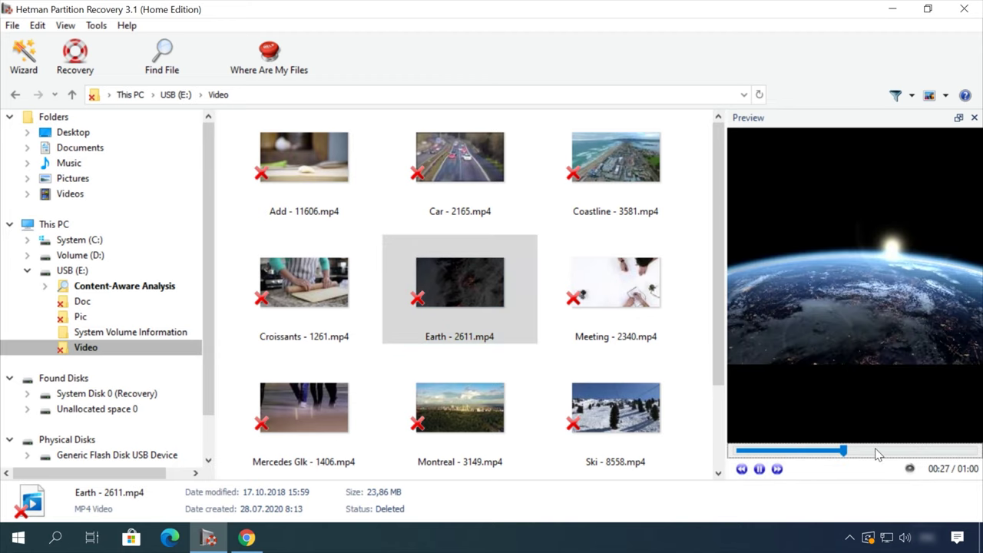
right_click(481, 283)
left_click(511, 289)
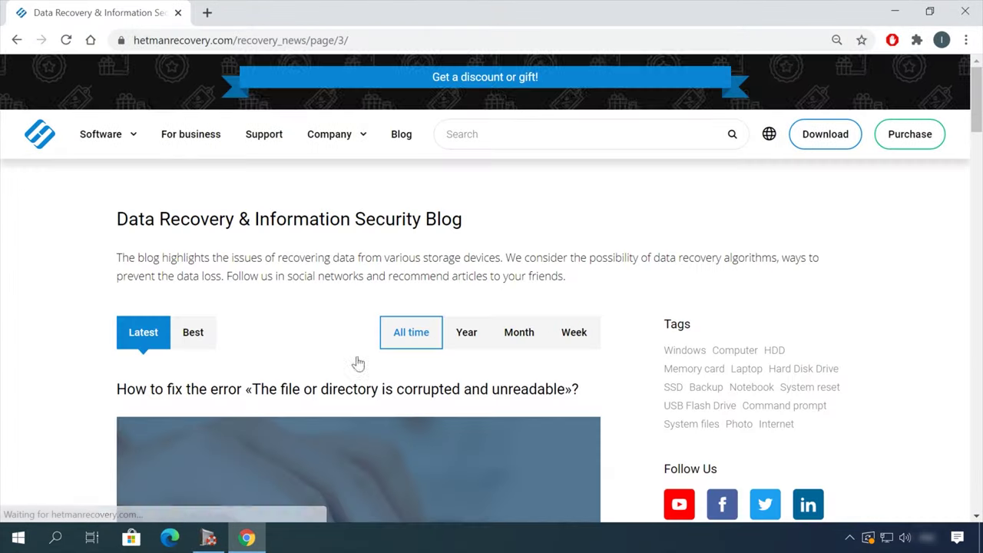
- Open the blog article on removing files safely and scroll through it
scroll(66, 375, "down", 15)
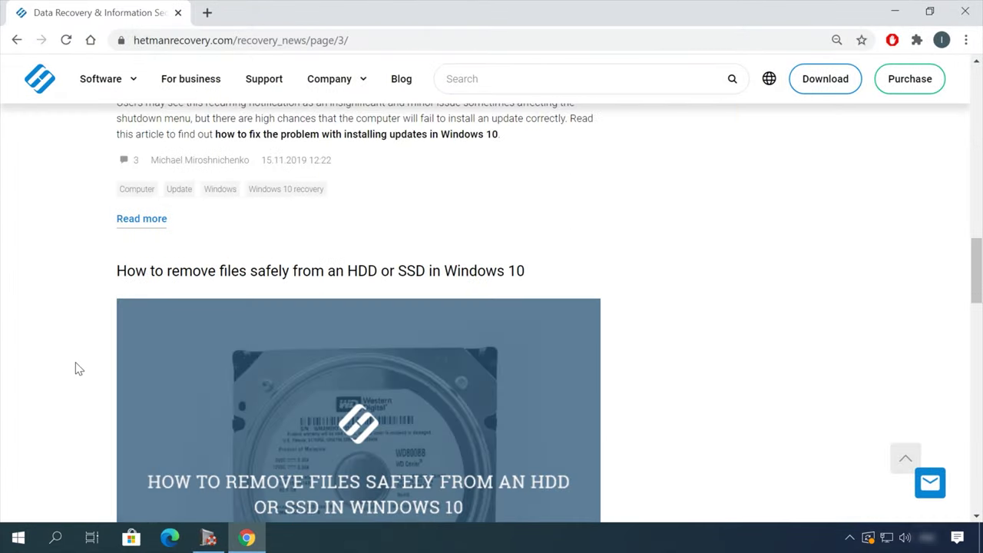
left_click(445, 118)
scroll(604, 297, "down", 3)
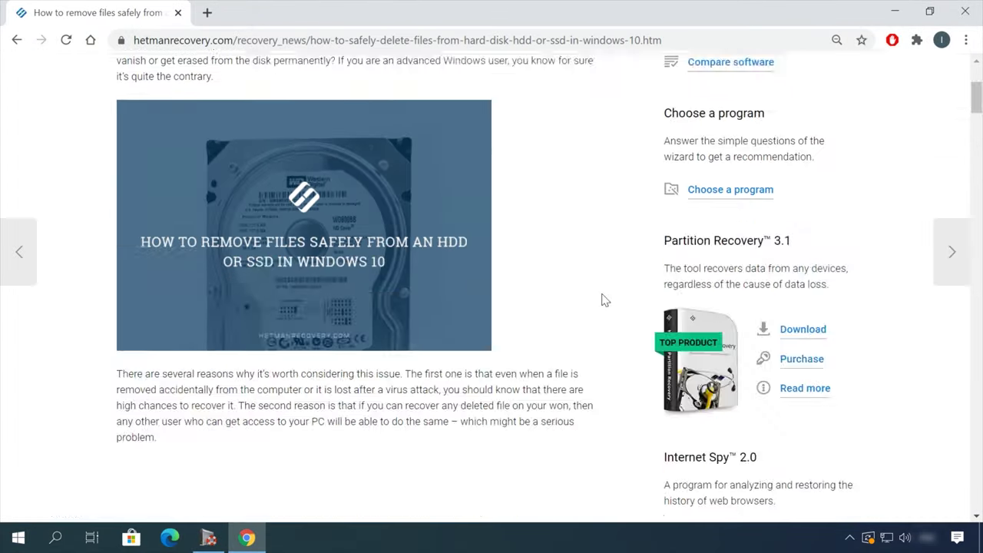
scroll(607, 301, "down", 15)
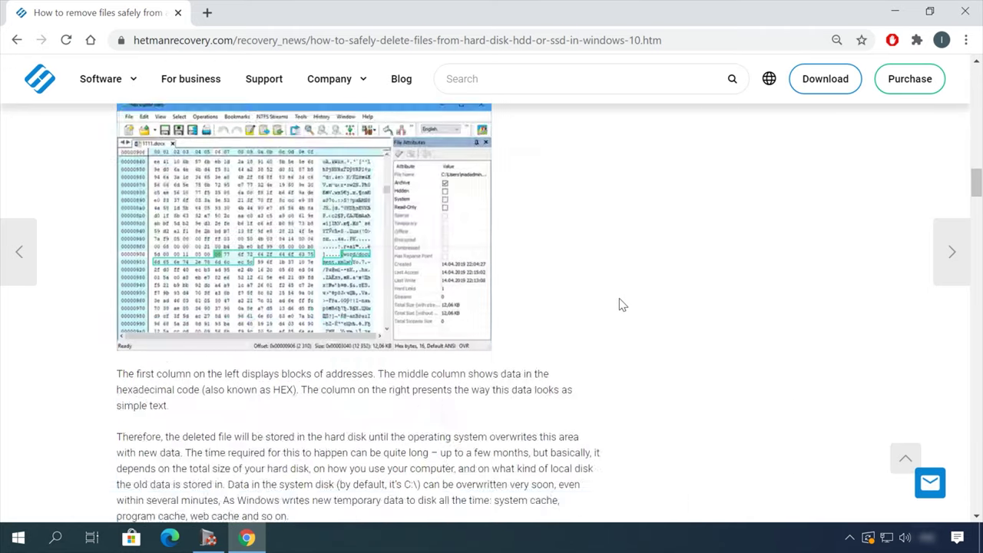
scroll(622, 305, "down", 15)
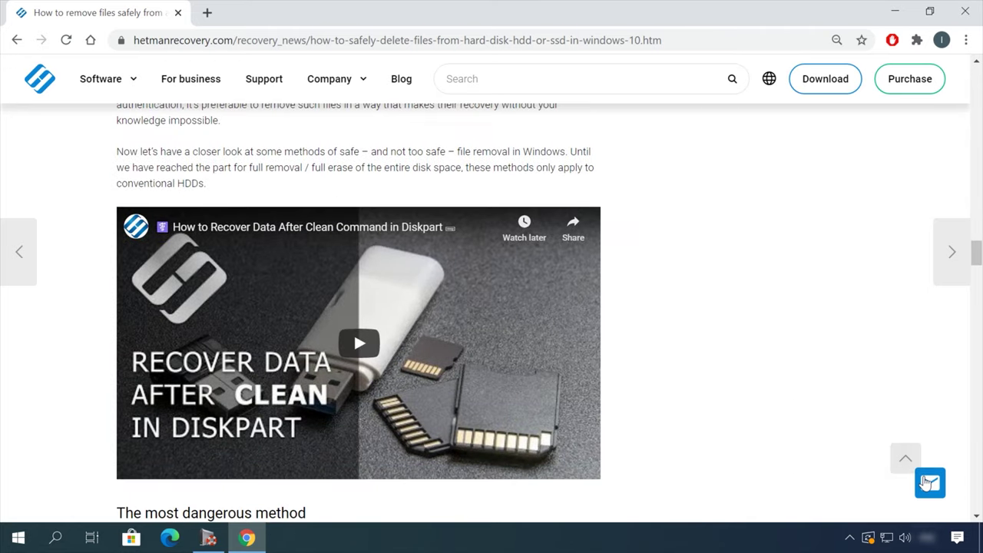
- Write 'Hello' in the support chat's Message box
left_click(928, 482)
left_click(840, 332)
left_click(826, 354)
left_click(822, 385)
type("Hello")
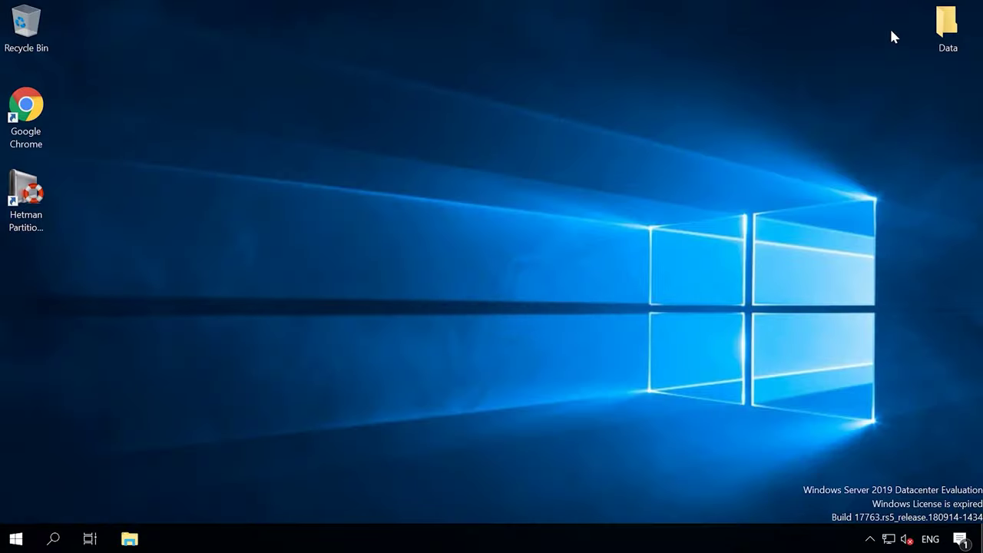
left_click(16, 540)
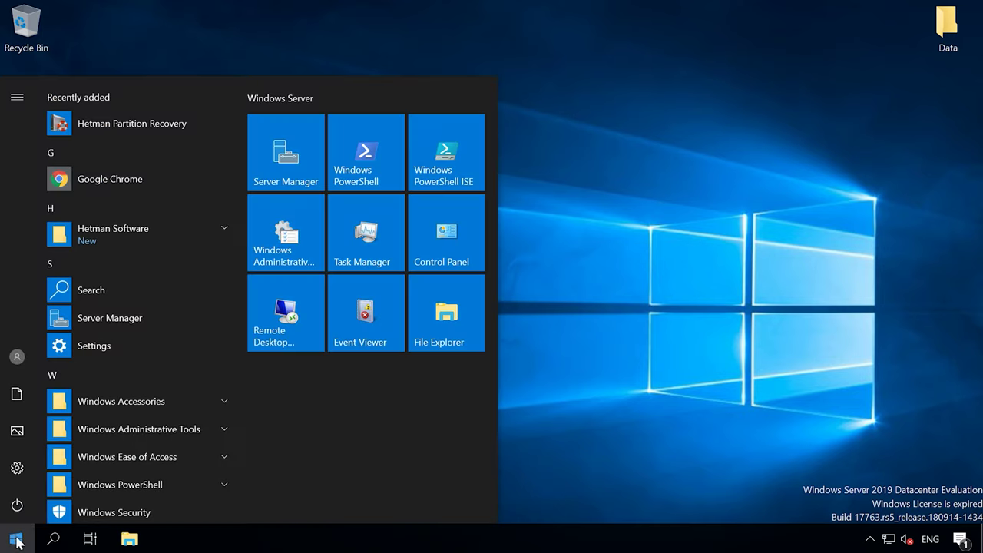
left_click(289, 163)
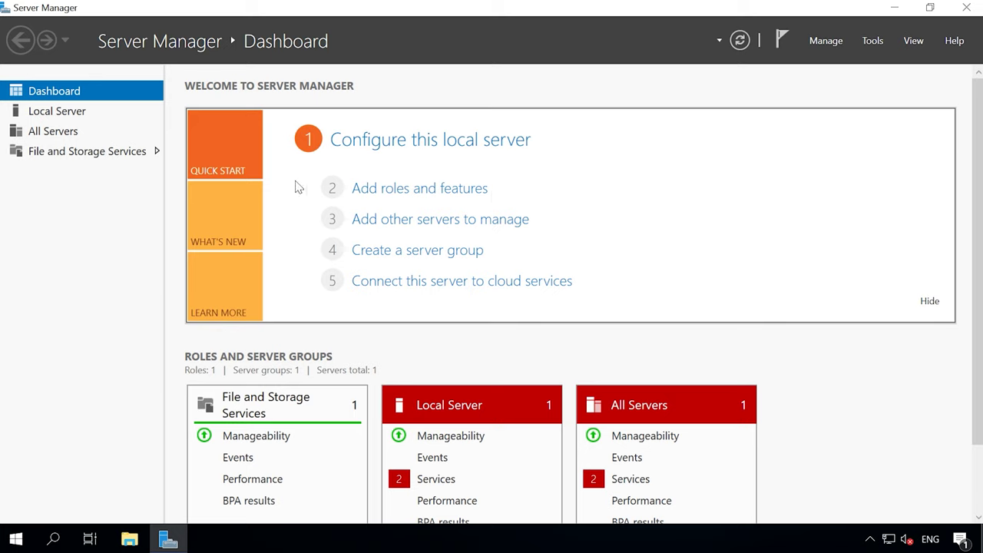
left_click(450, 192)
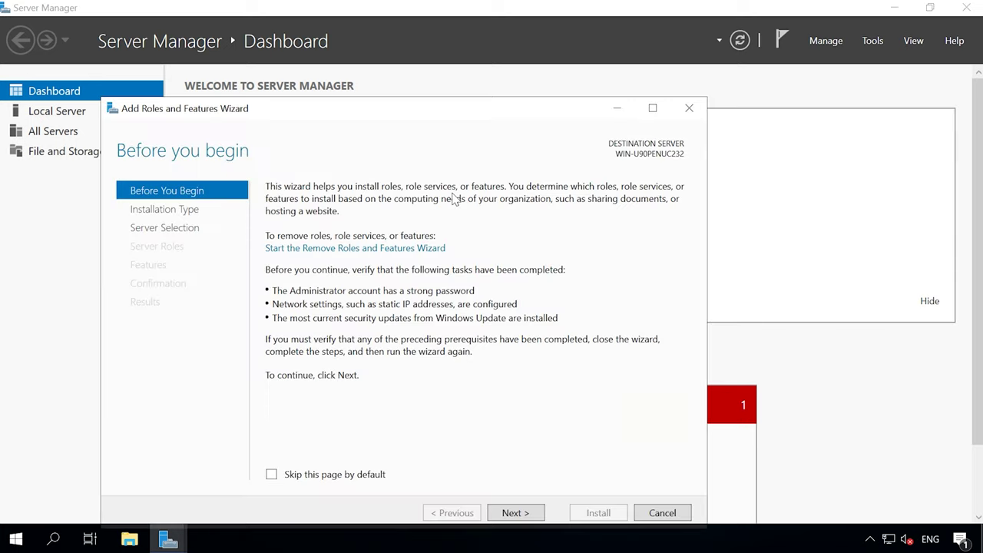
left_click_drag(421, 112, 448, 68)
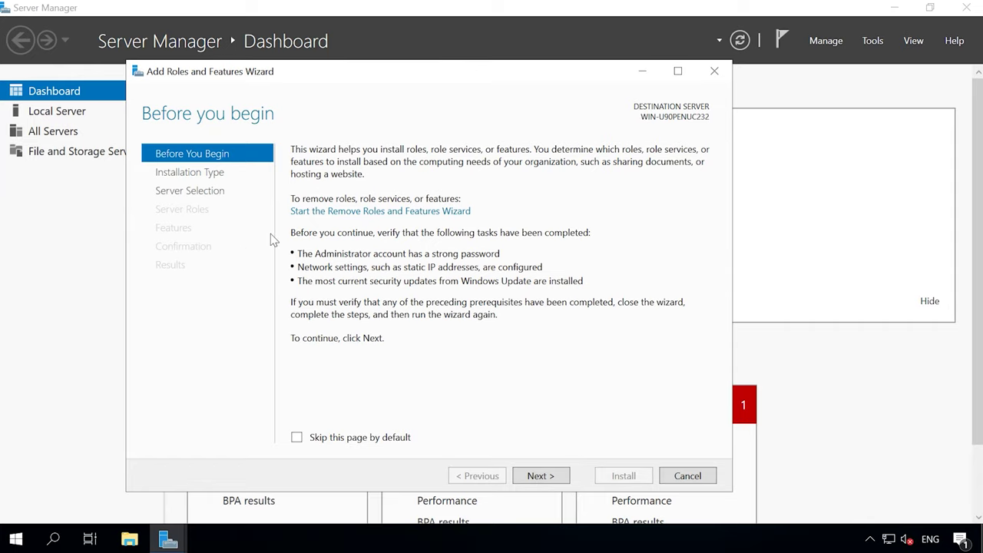
left_click(541, 476)
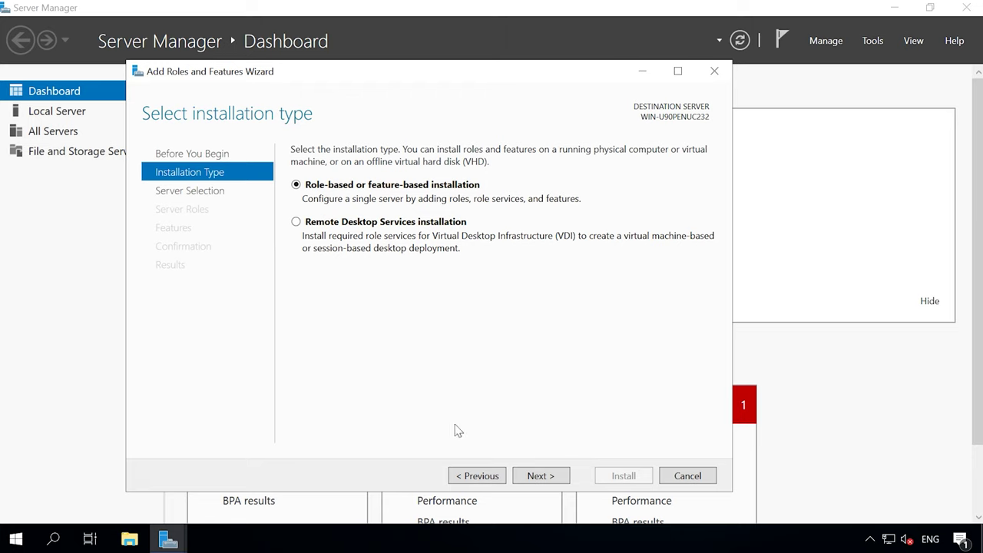
left_click(541, 476)
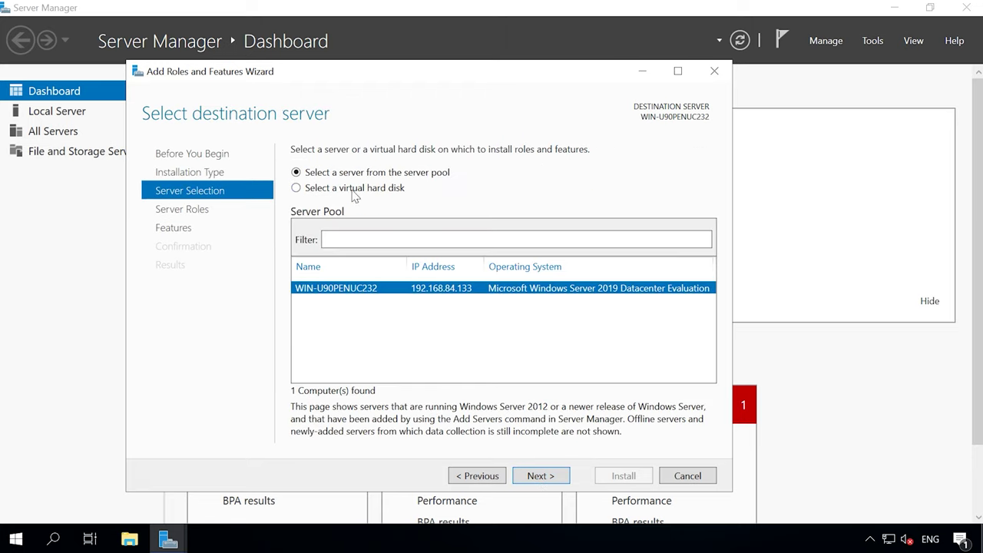
left_click(545, 478)
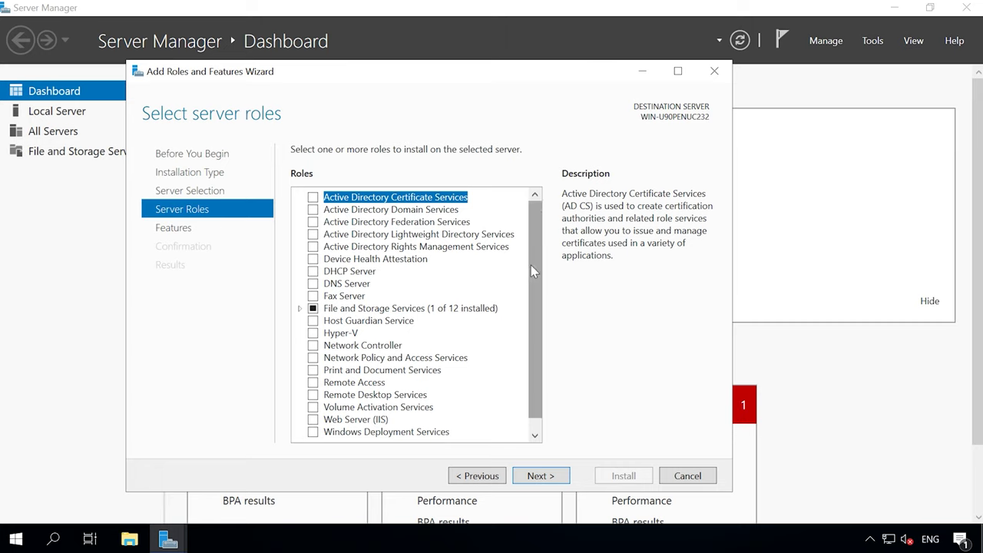
left_click_drag(531, 265, 532, 288)
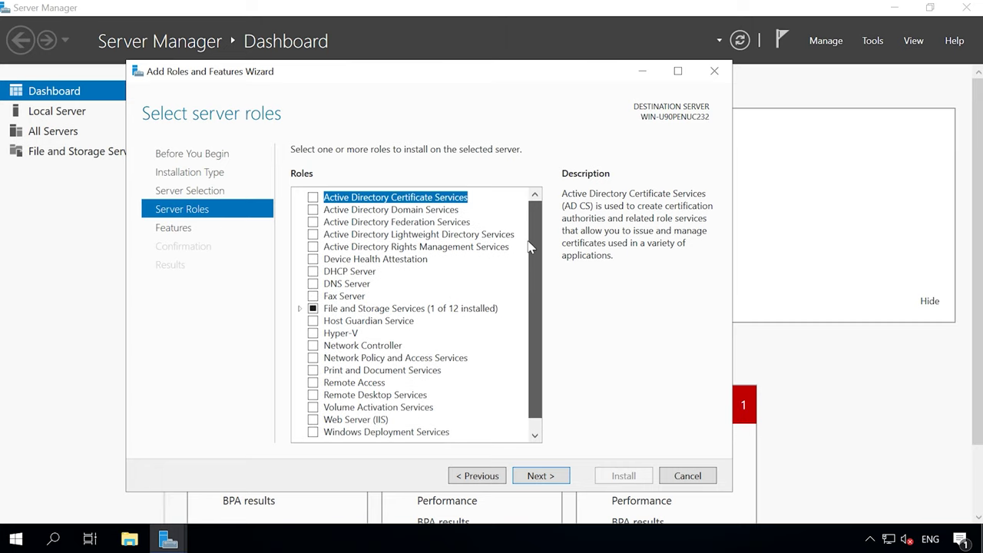
left_click(546, 477)
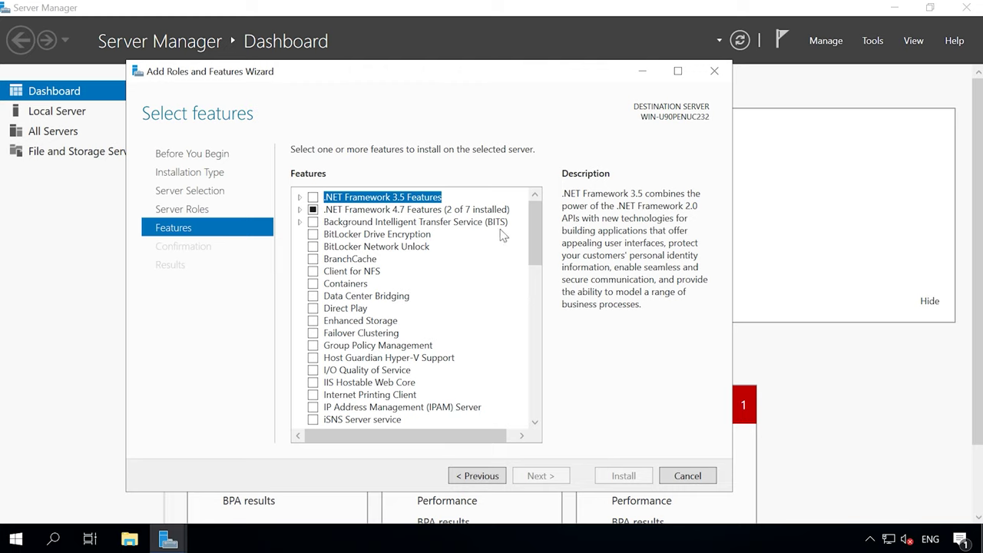
left_click_drag(531, 228, 531, 386)
left_click(398, 308)
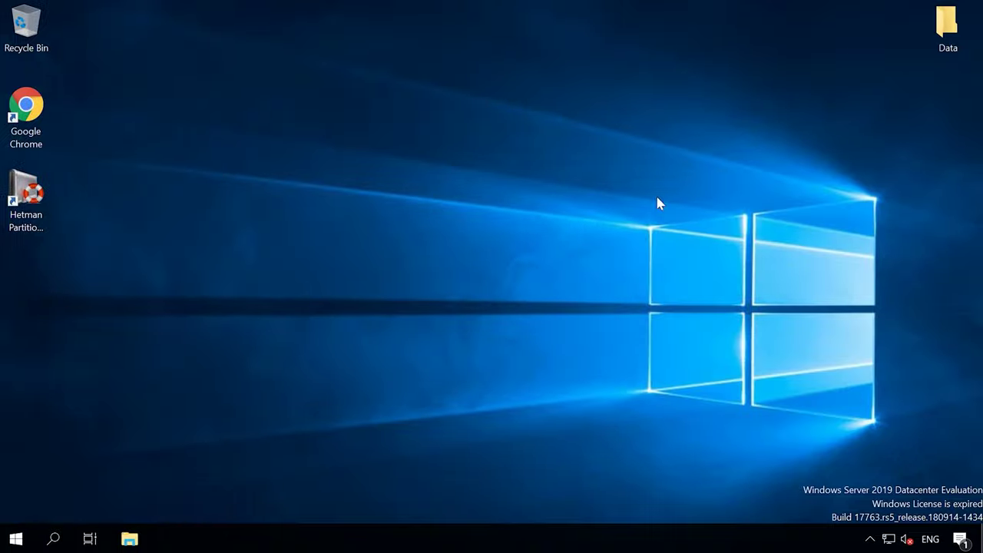
- Launch Windows Server Backup from Server Manager's Tools menu, then close it
left_click(29, 534)
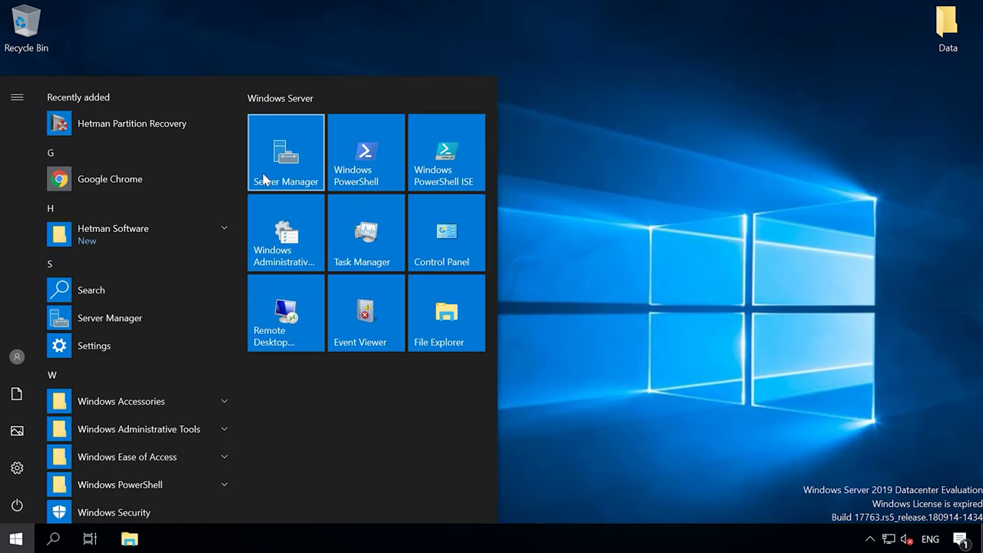
left_click(292, 166)
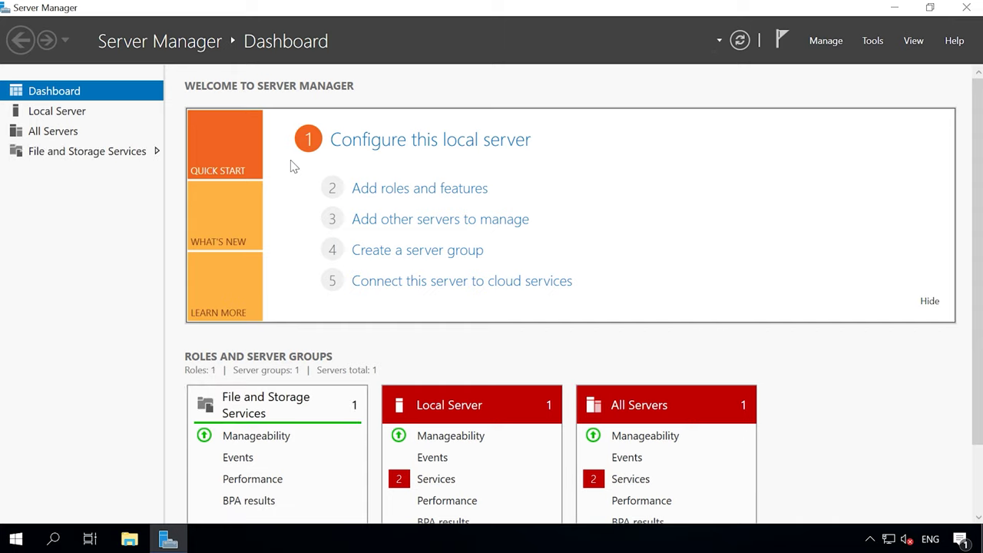
left_click(874, 42)
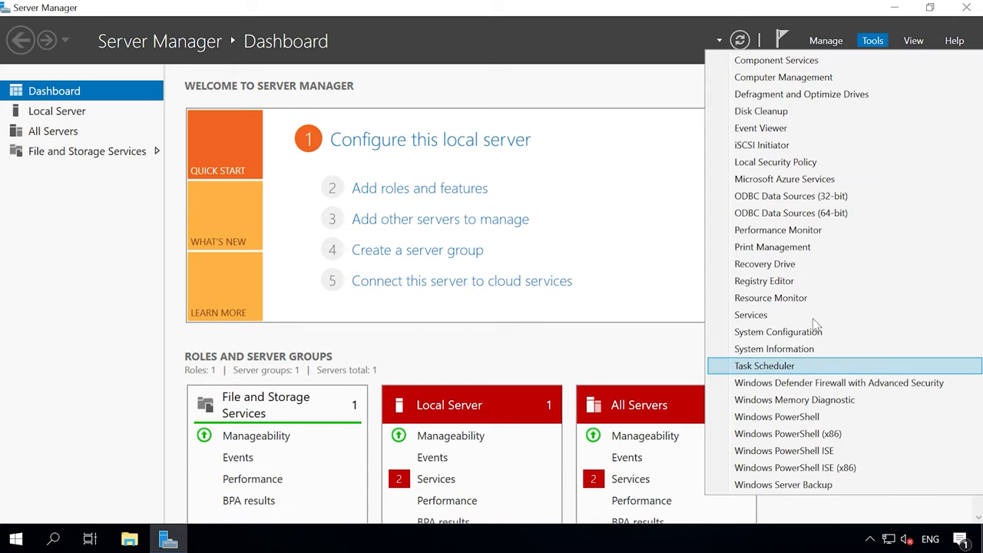
left_click(805, 487)
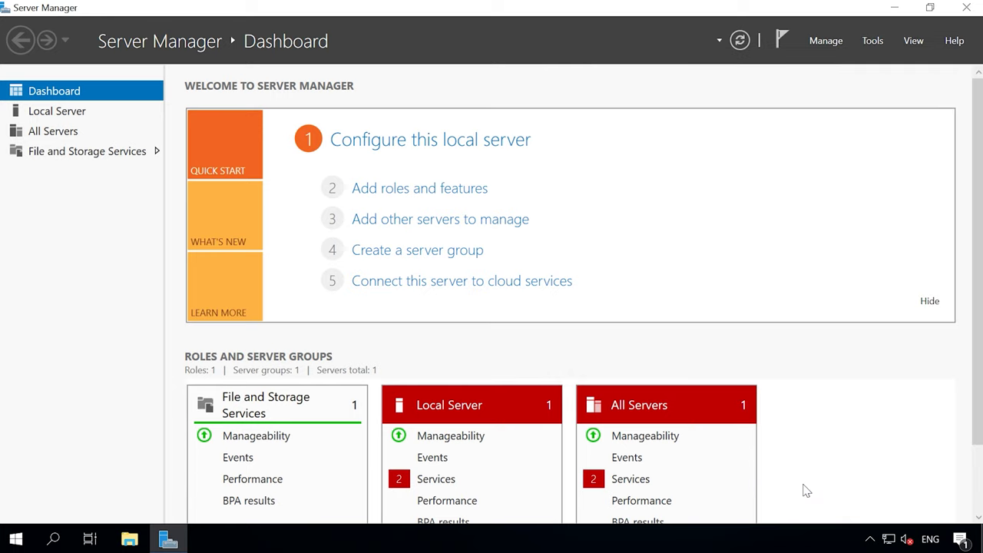
left_click(967, 8)
- Launch wbadmin.msc from Windows search to reach the Local Backup page
left_click(53, 540)
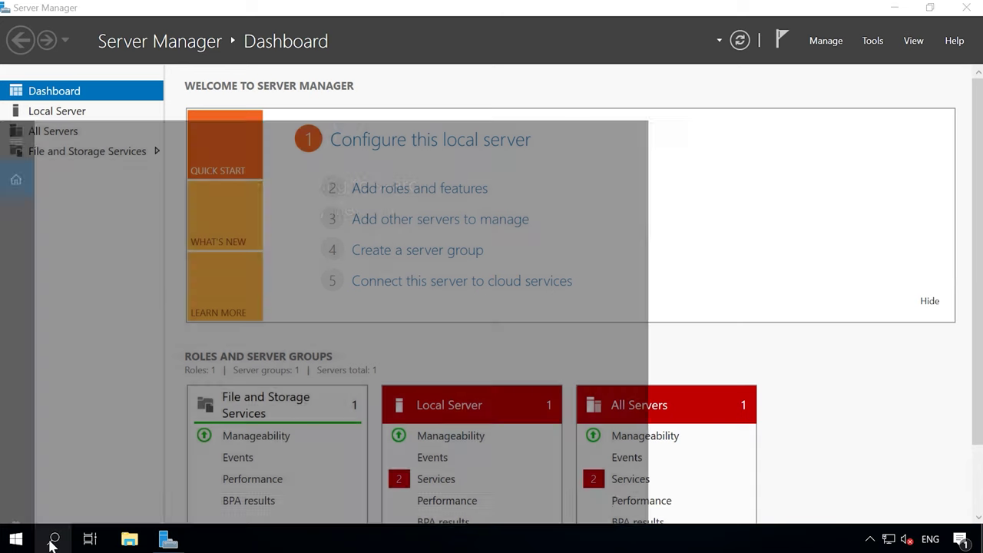
type("wbad")
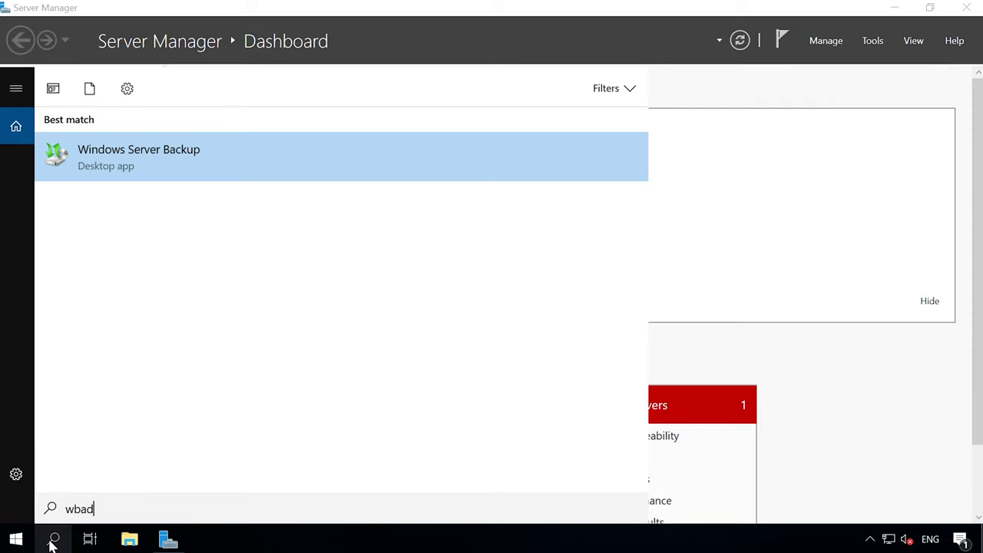
type("min.")
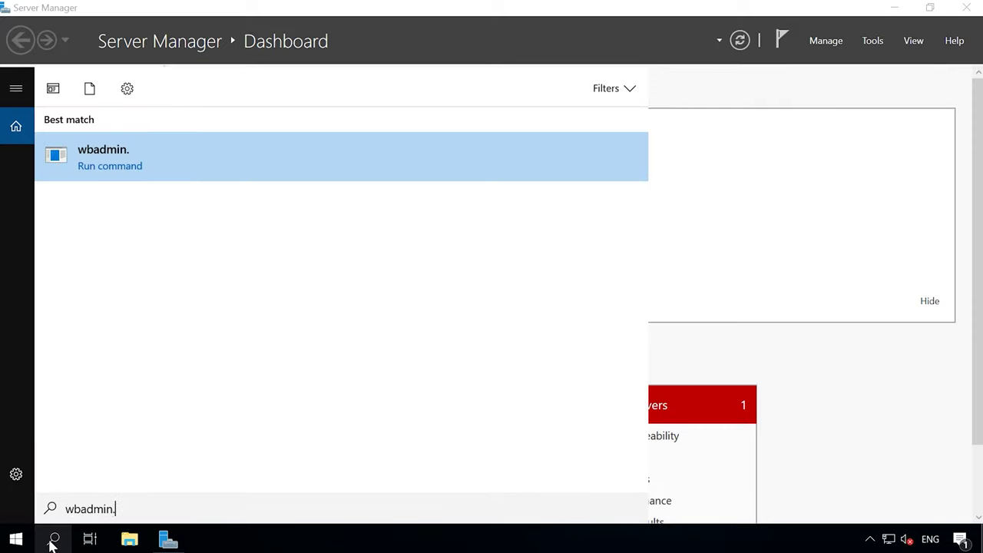
type("msc")
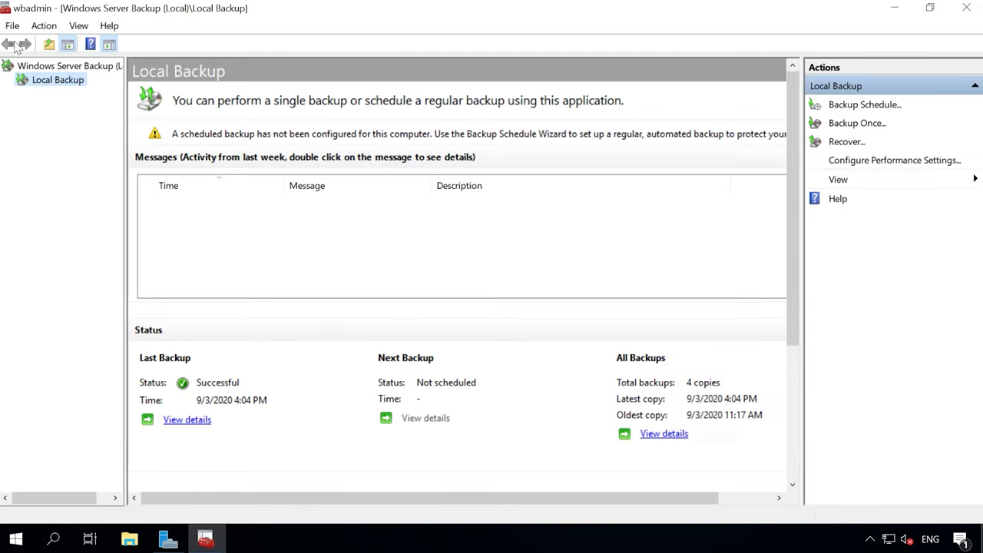
left_click(53, 67)
left_click(58, 81)
left_click(889, 113)
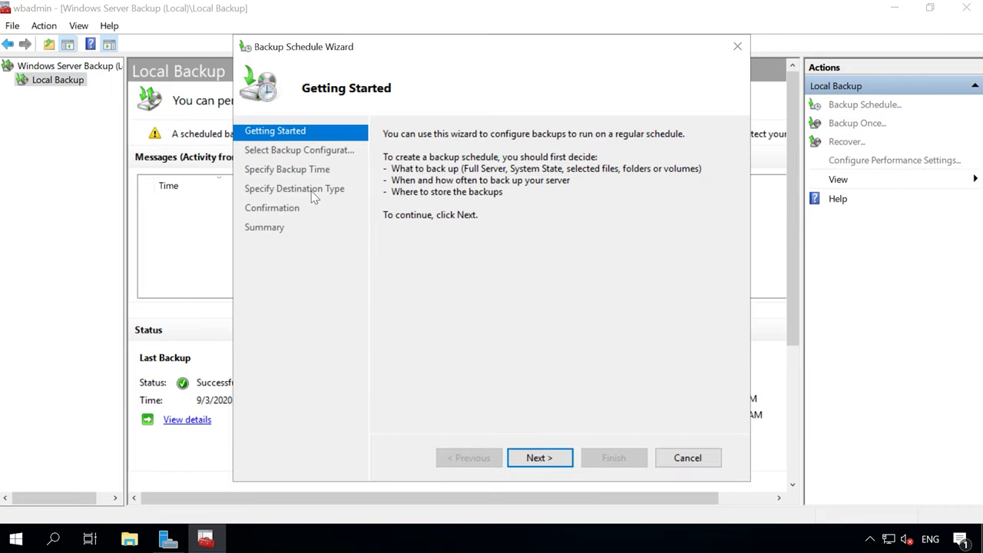
left_click(538, 458)
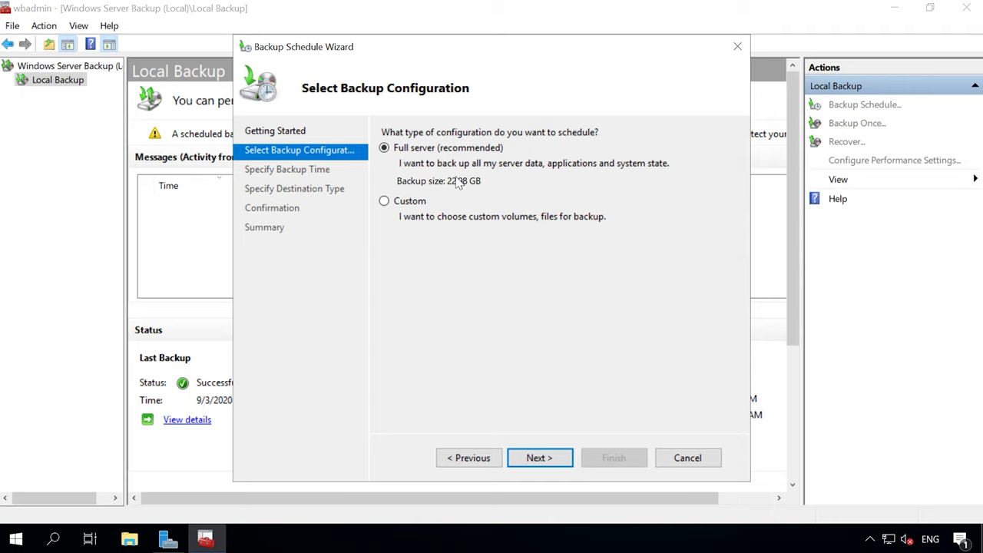
left_click(534, 458)
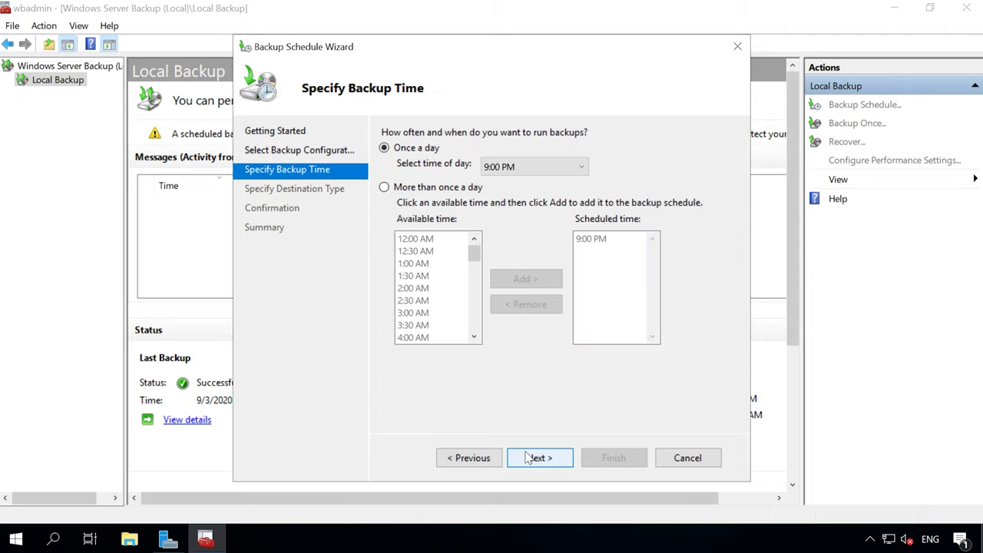
left_click(580, 168)
left_click(411, 202)
left_click(386, 188)
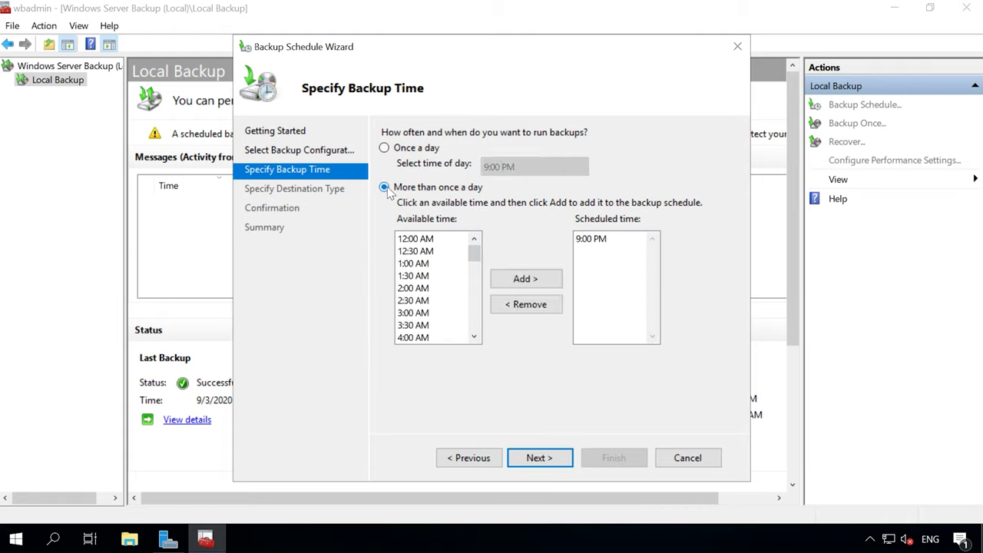
left_click(384, 148)
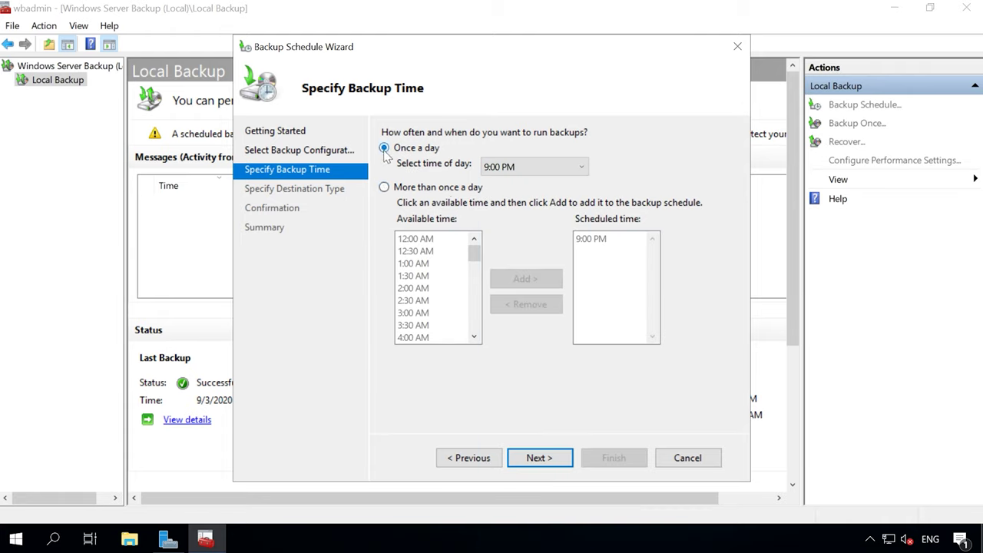
left_click(549, 459)
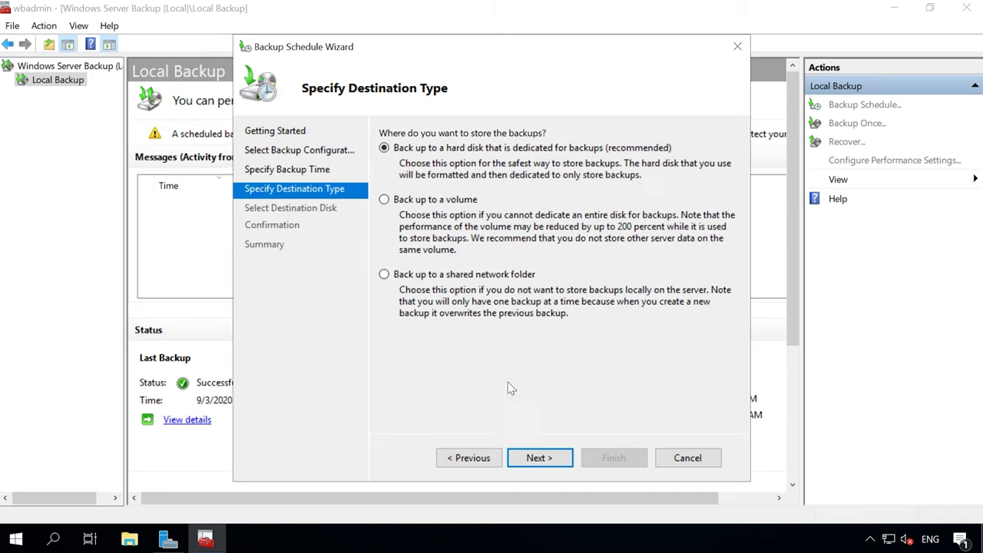
left_click(384, 275)
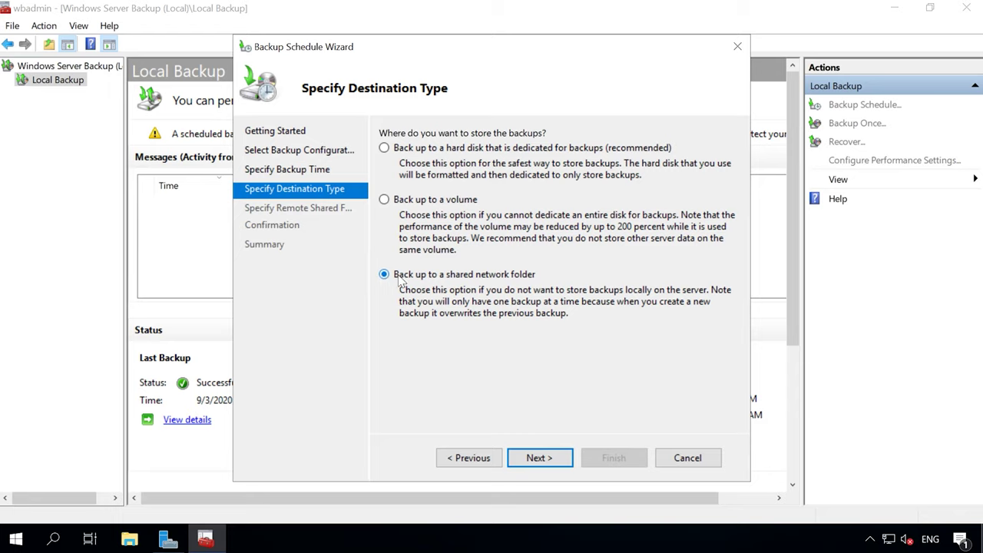
left_click(536, 462)
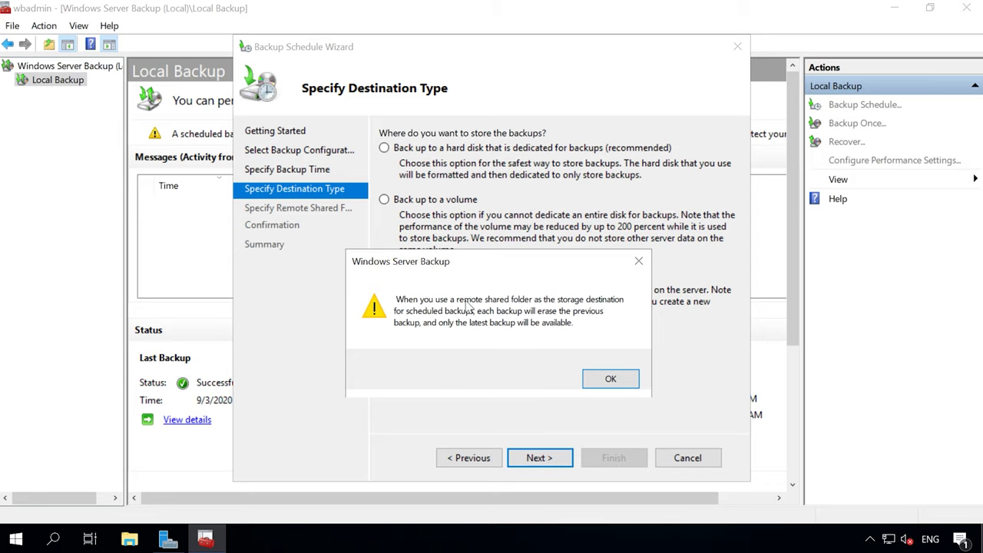
left_click(608, 380)
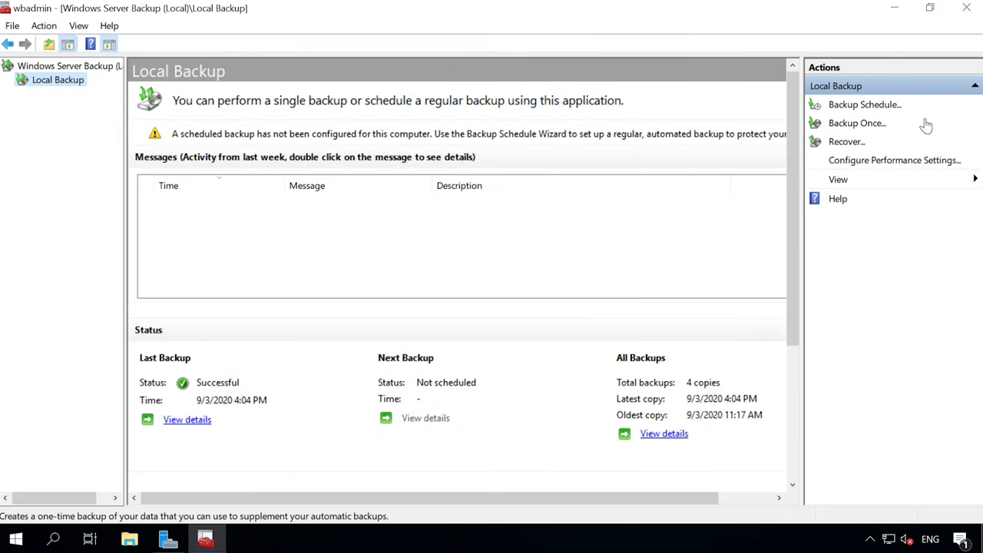
left_click(853, 123)
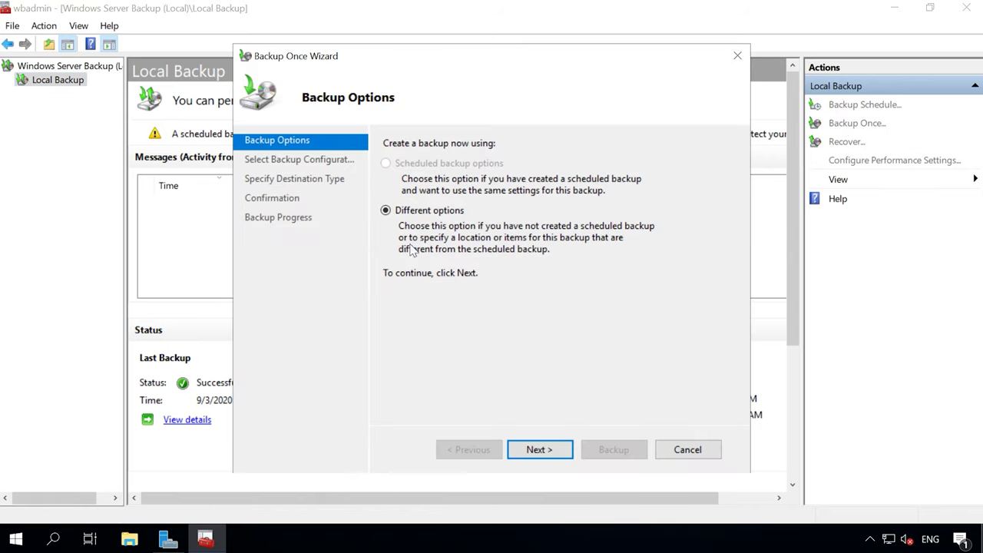
- Choose Different options and a Custom configuration for the one-time backup
left_click(570, 451)
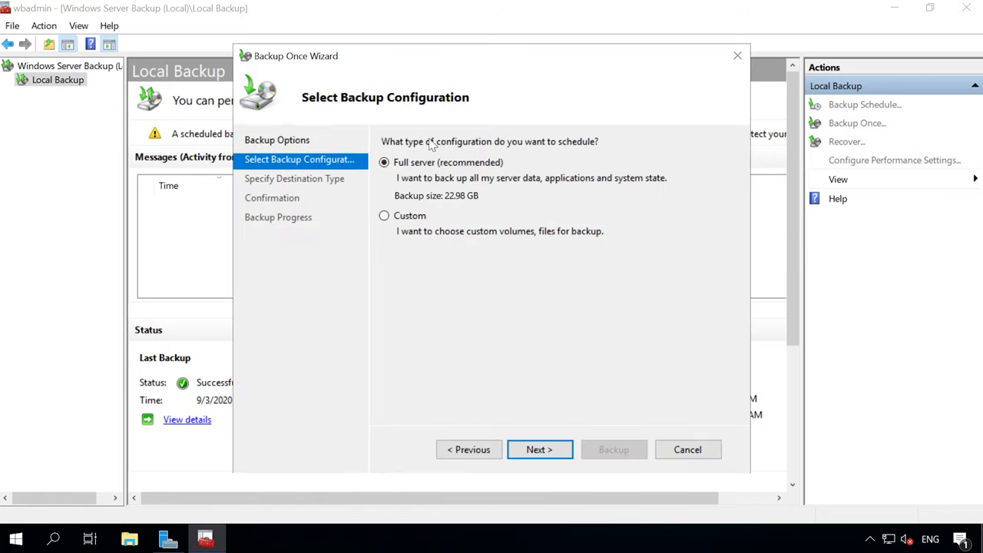
left_click(384, 216)
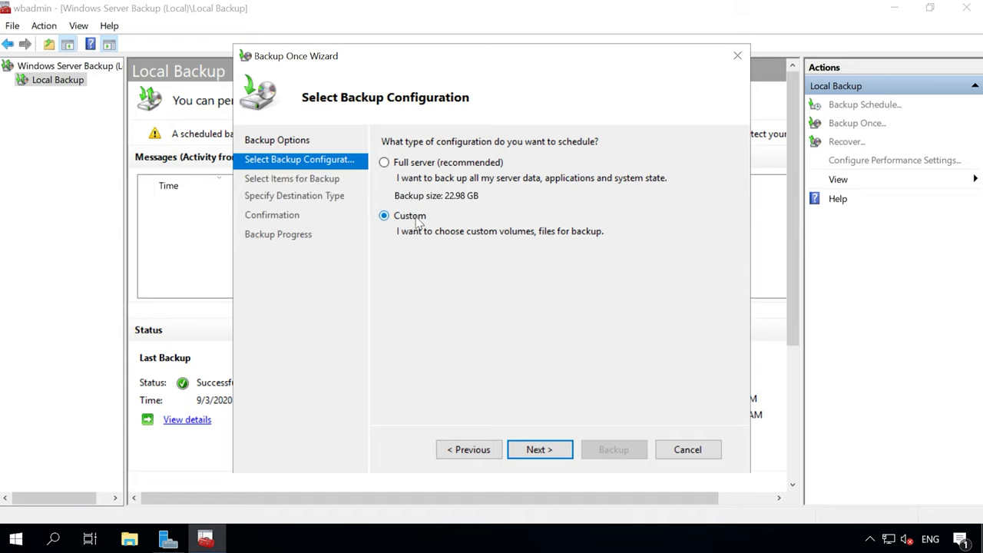
left_click(537, 451)
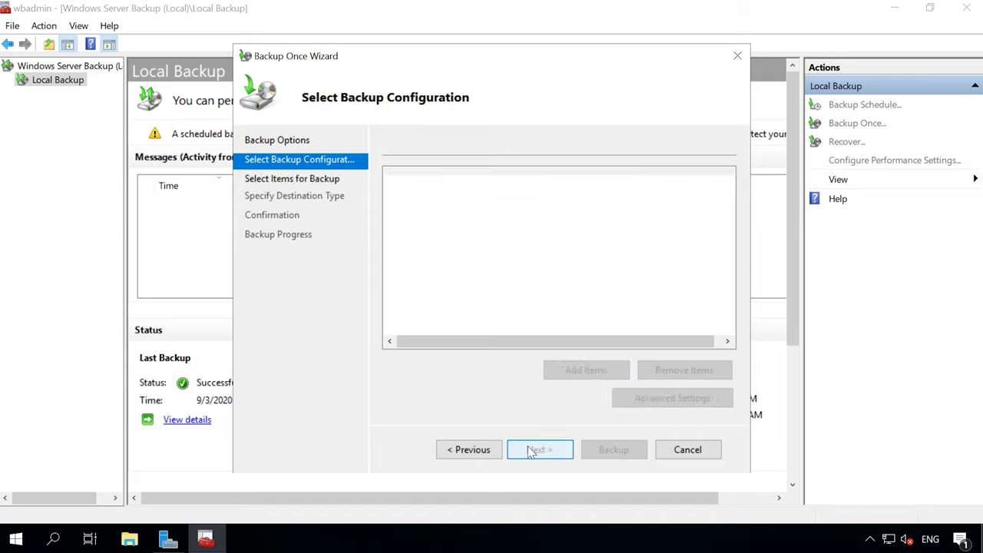
- Add the user profile folder under Local disk (C:) > Users as the backup item
left_click(610, 370)
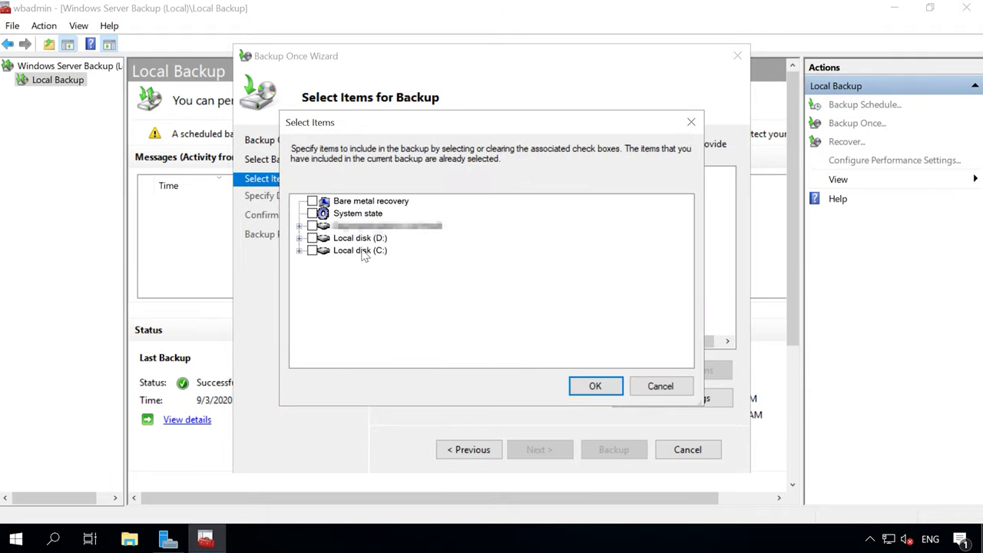
left_click(363, 252)
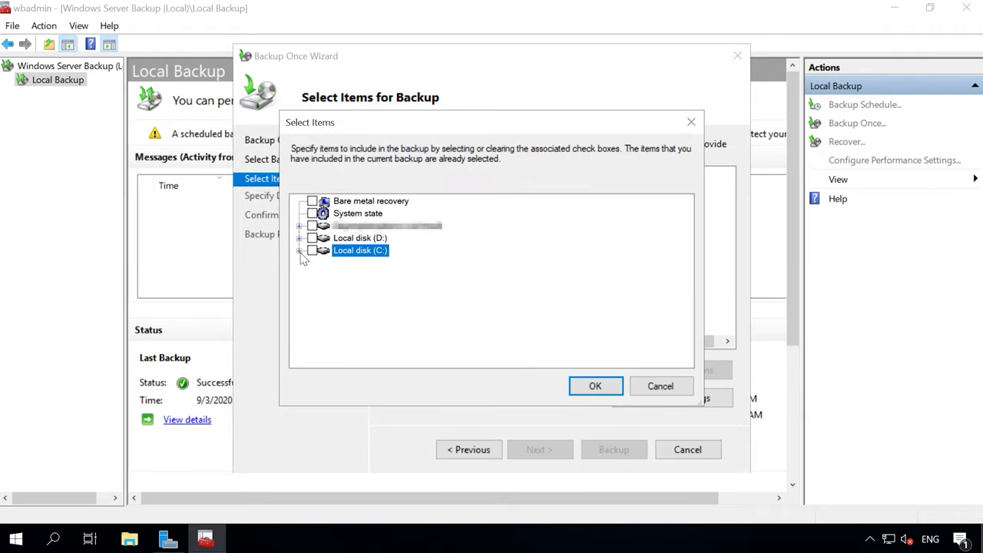
left_click(300, 252)
left_click(314, 299)
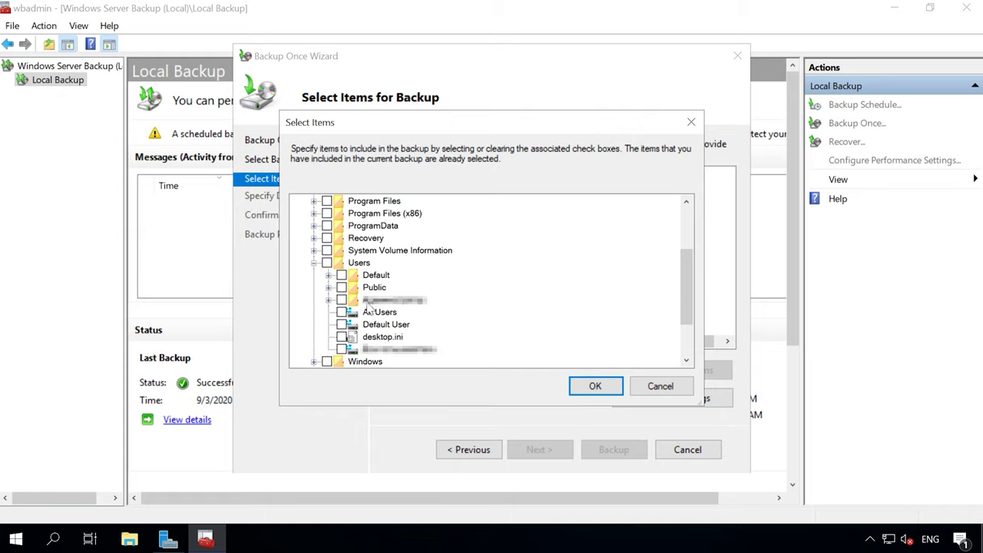
left_click(341, 300)
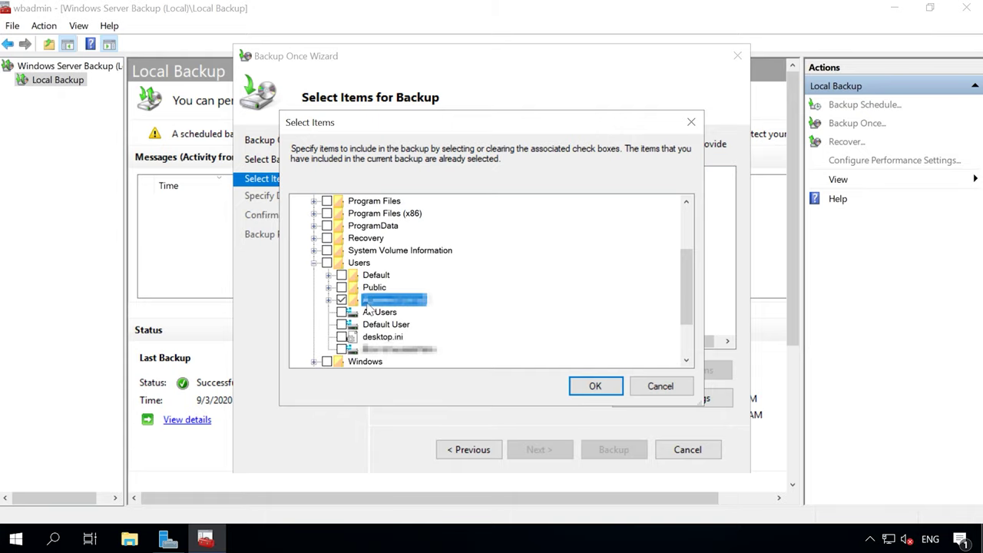
left_click(608, 391)
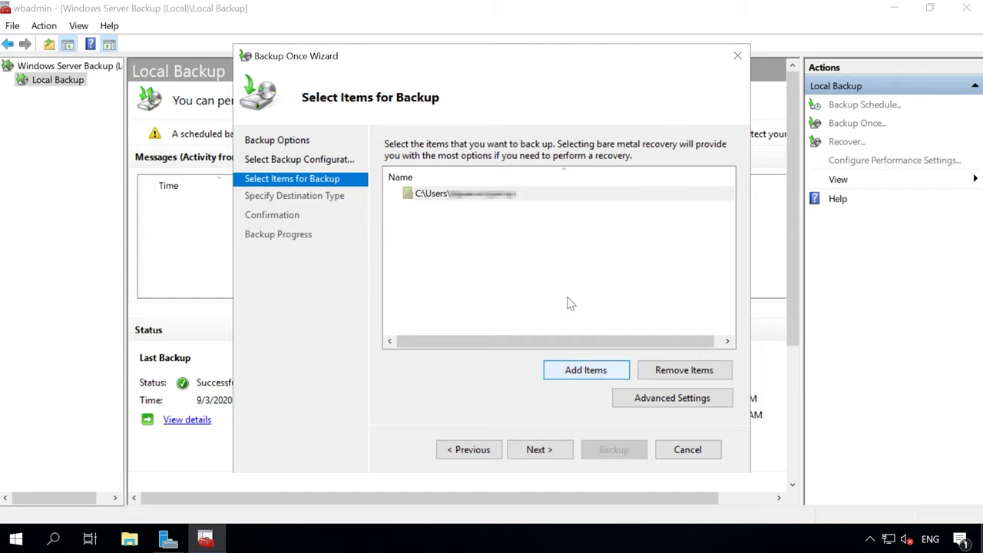
left_click(484, 199)
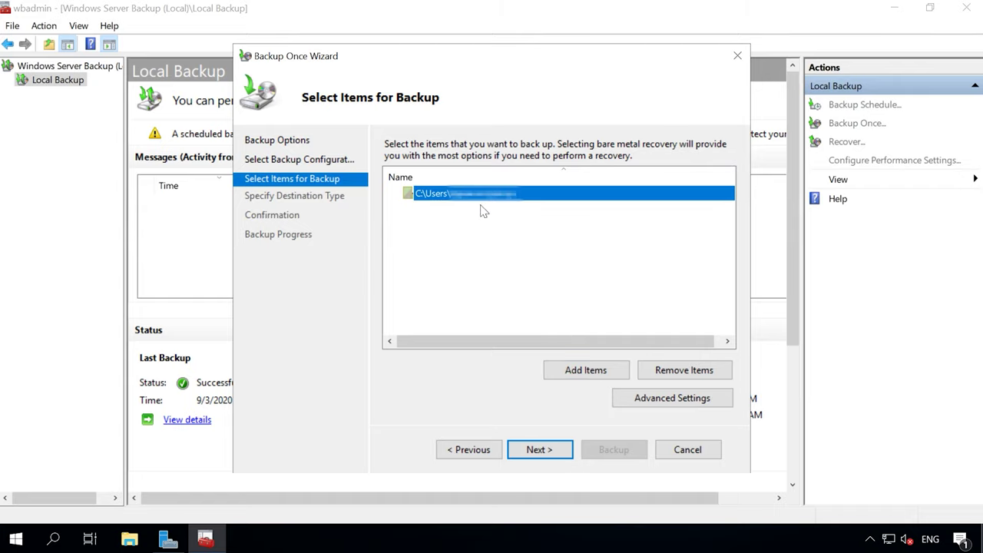
left_click(542, 450)
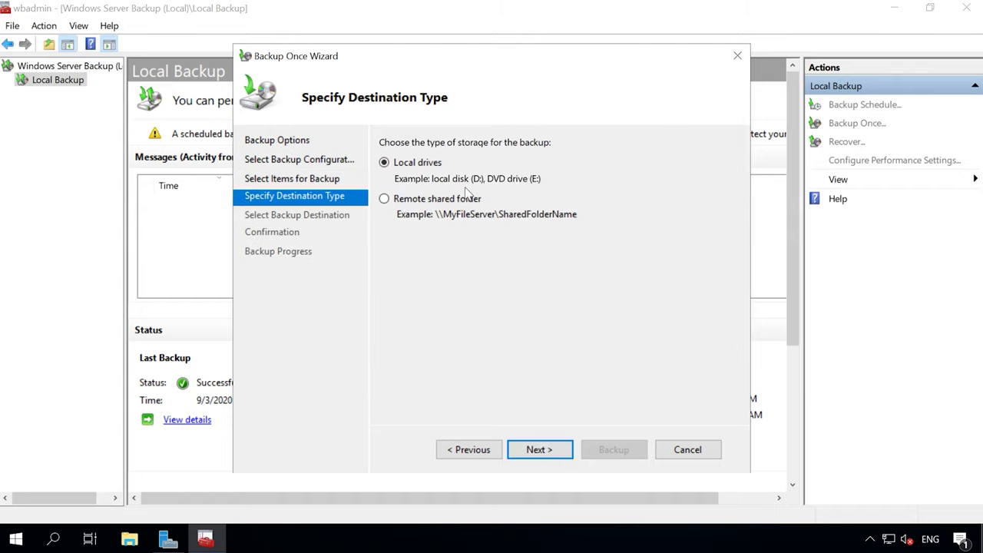
- Back up the C:\Users profile folder to Local Disk (D:) and close the completed wizard
left_click(551, 451)
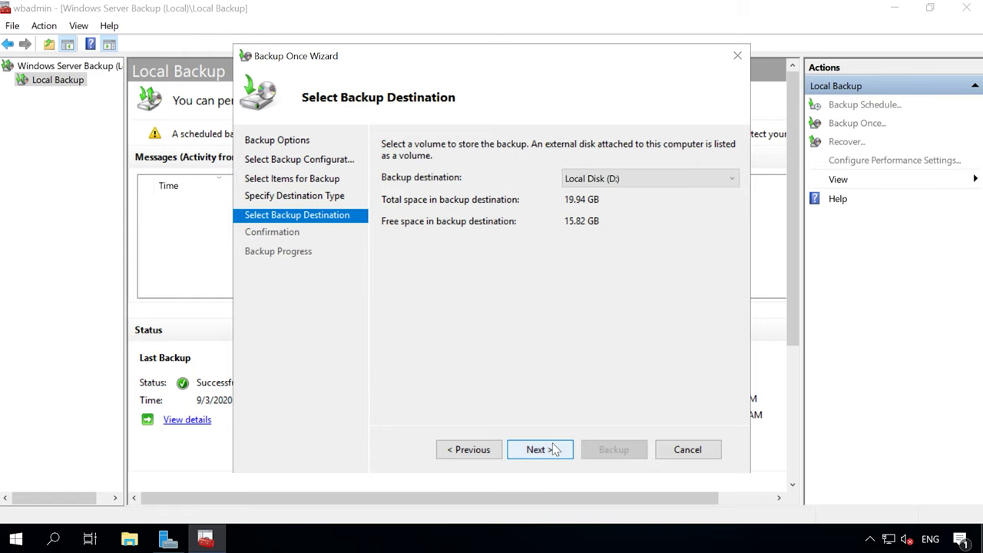
left_click(553, 450)
left_click(479, 275)
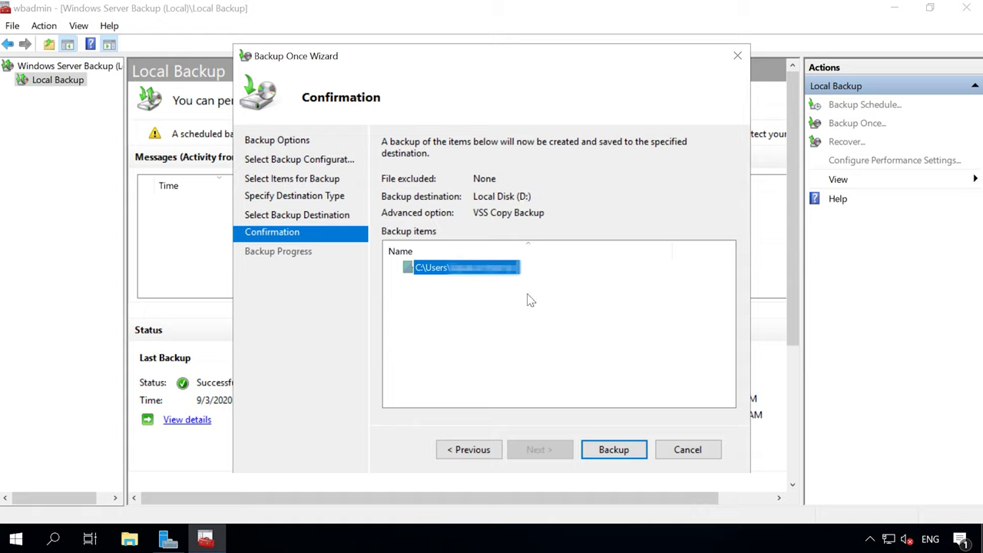
left_click(609, 452)
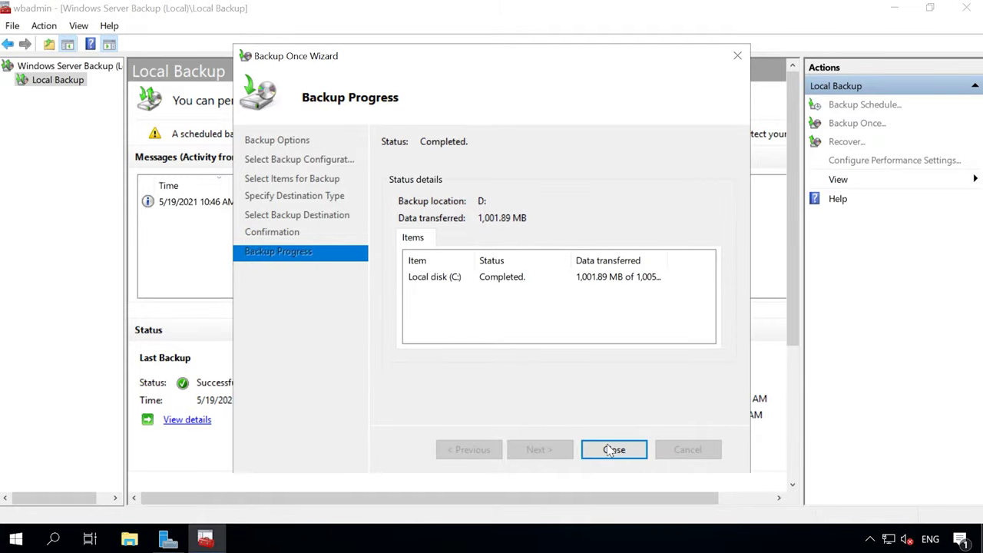
left_click(612, 450)
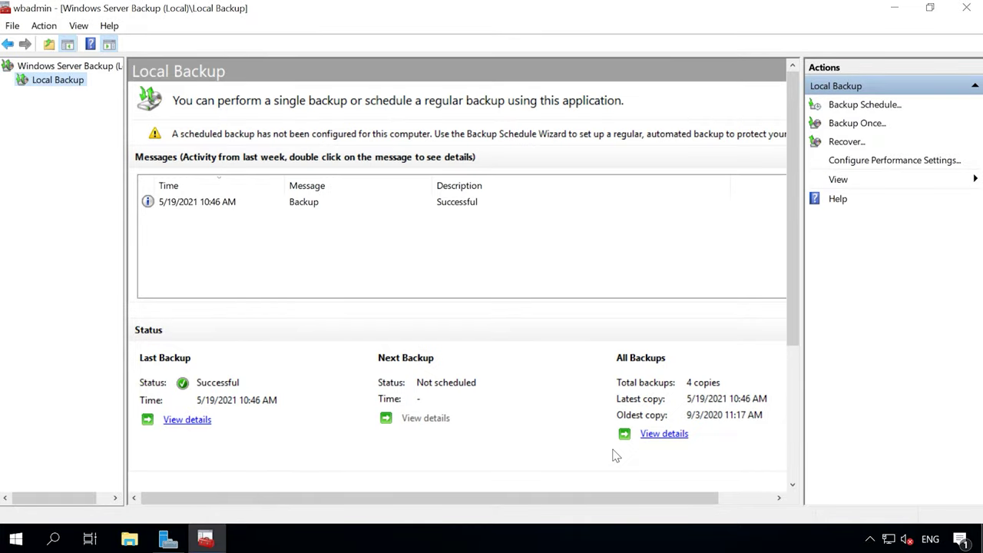
- Relaunch Windows Server Backup from Server Manager's Tools menu
left_click(269, 205)
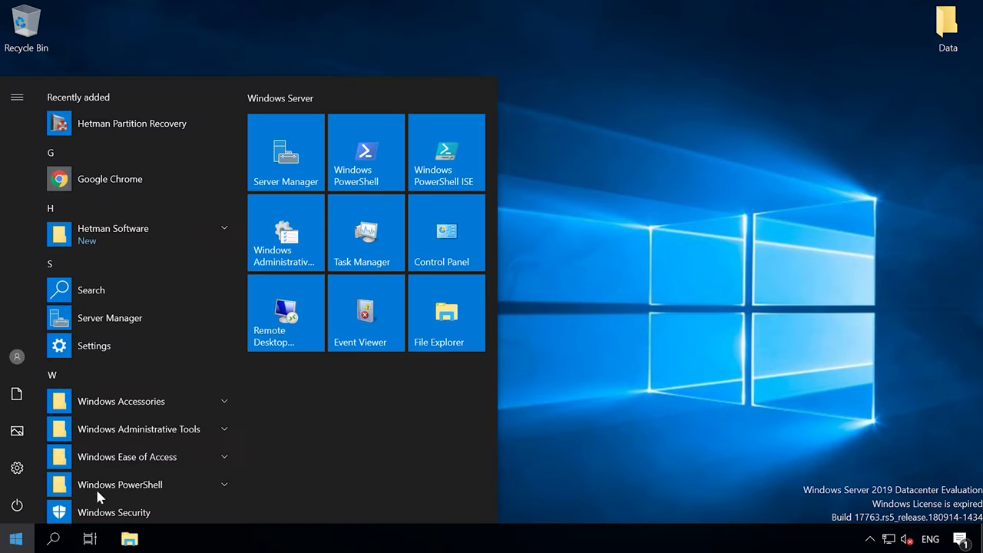
left_click(300, 157)
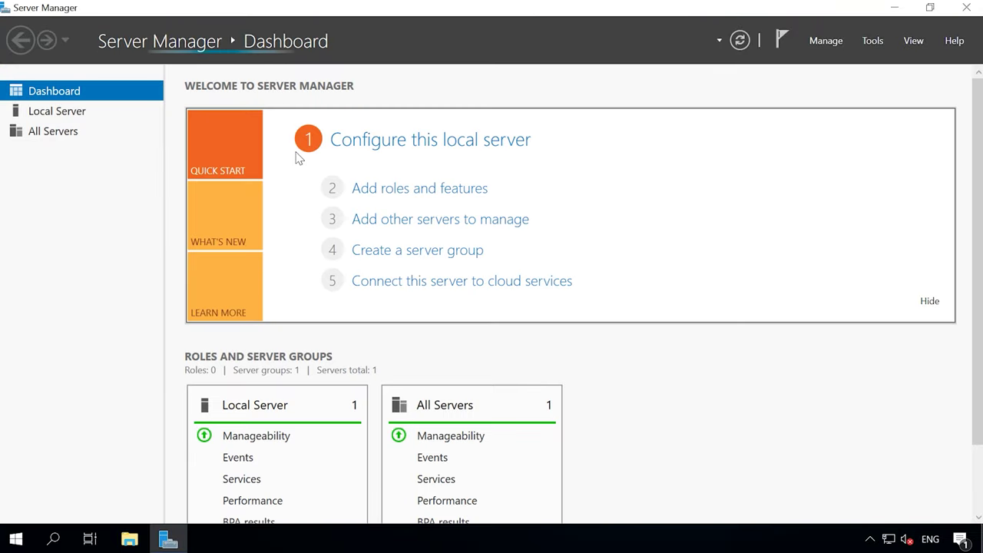
left_click(873, 40)
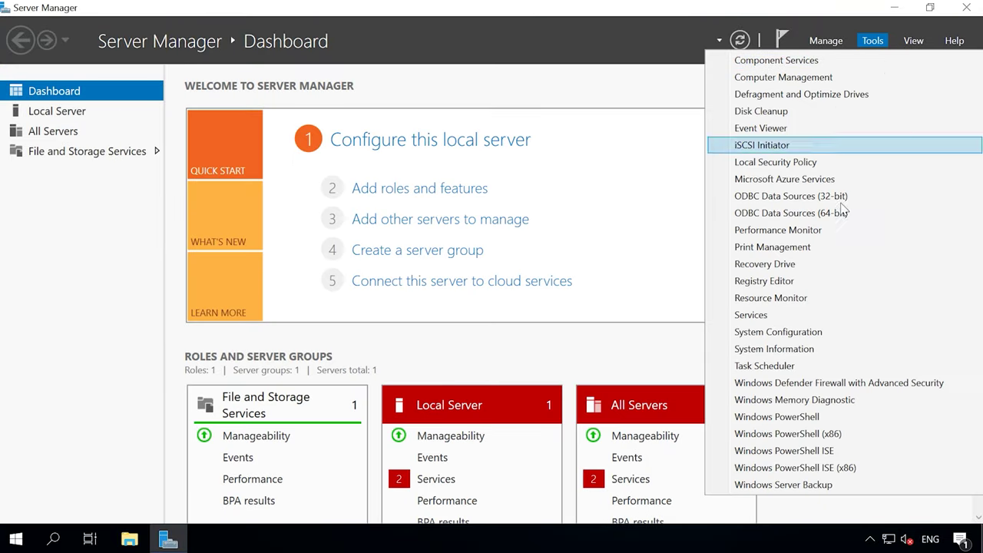
left_click(799, 485)
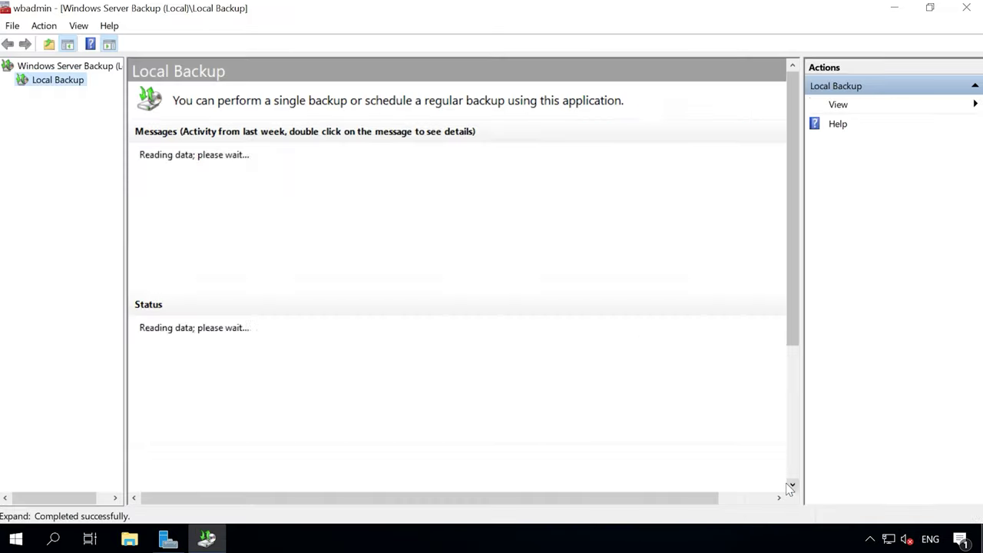
- Start a Files and folders recovery from this server's 5/19/2021 backup
left_click(234, 204)
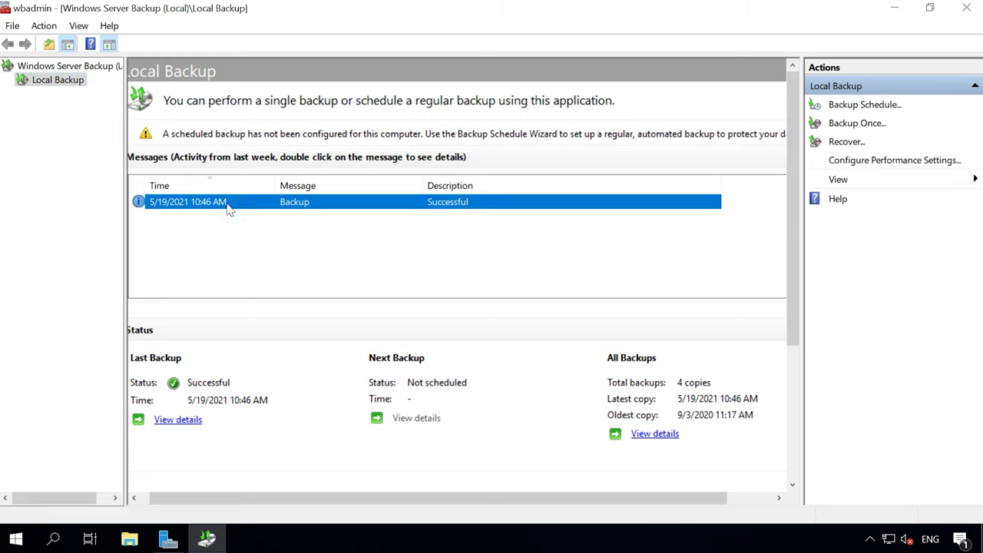
left_click(845, 144)
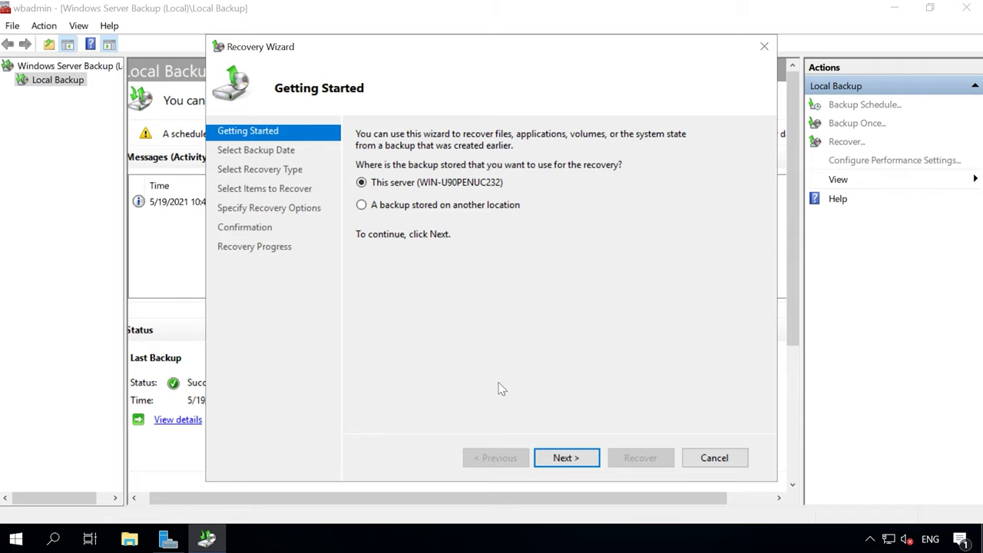
left_click(561, 464)
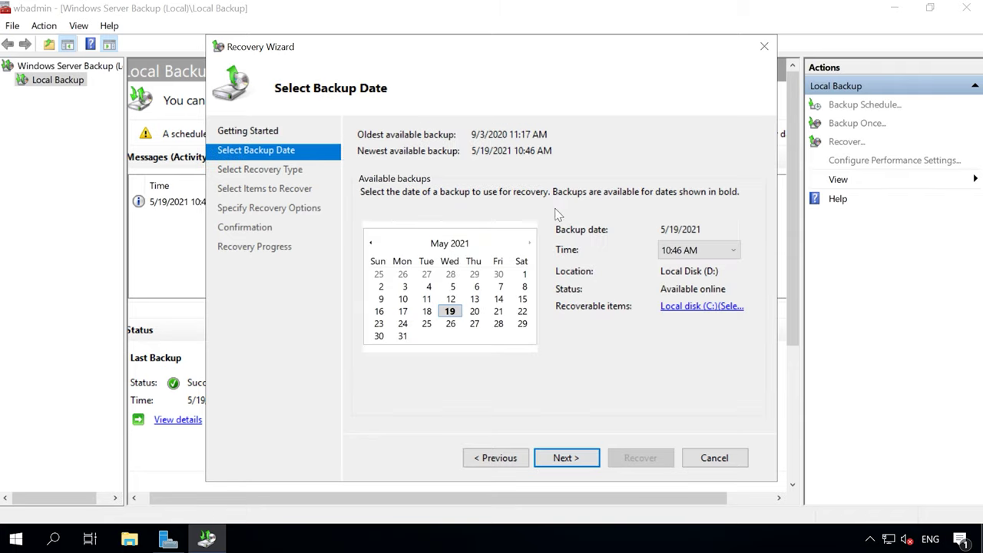
left_click(573, 461)
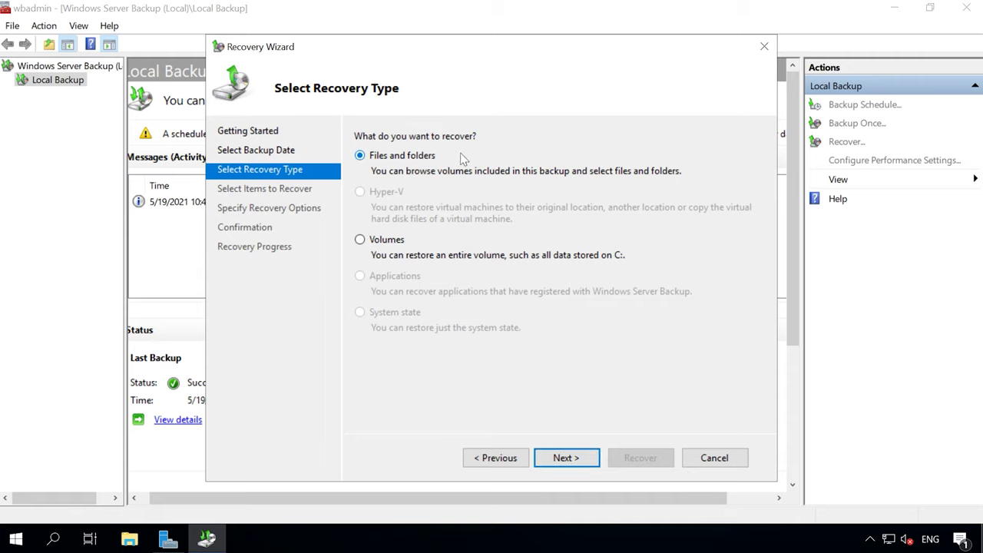
left_click(566, 458)
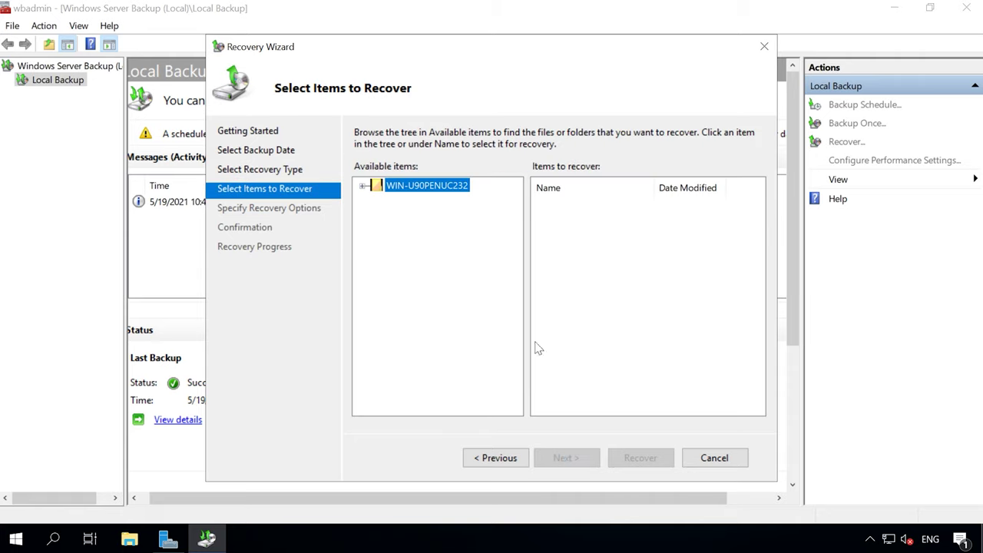
- Select the user profile folder under C:\Users and choose Another location
left_click(363, 186)
left_click(377, 200)
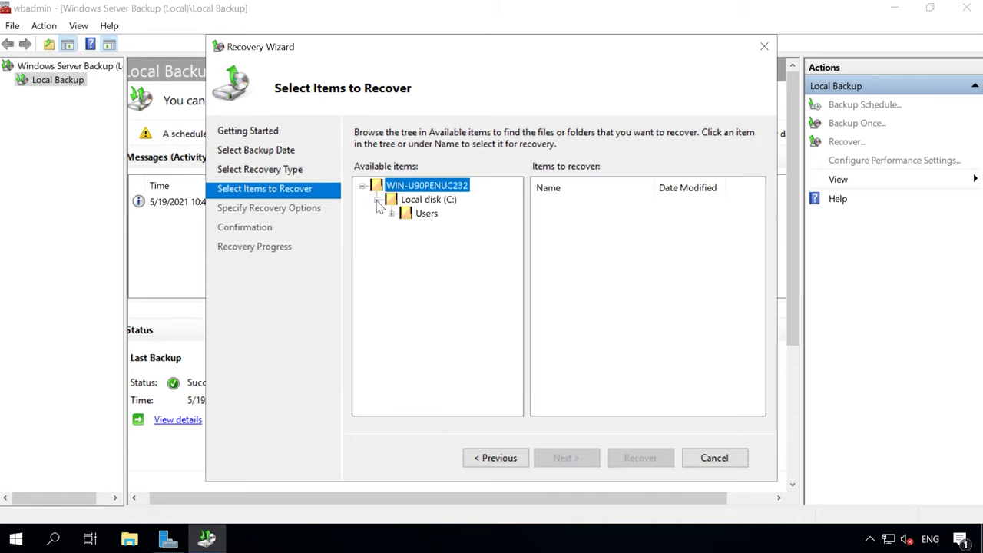
left_click(392, 214)
left_click(465, 228)
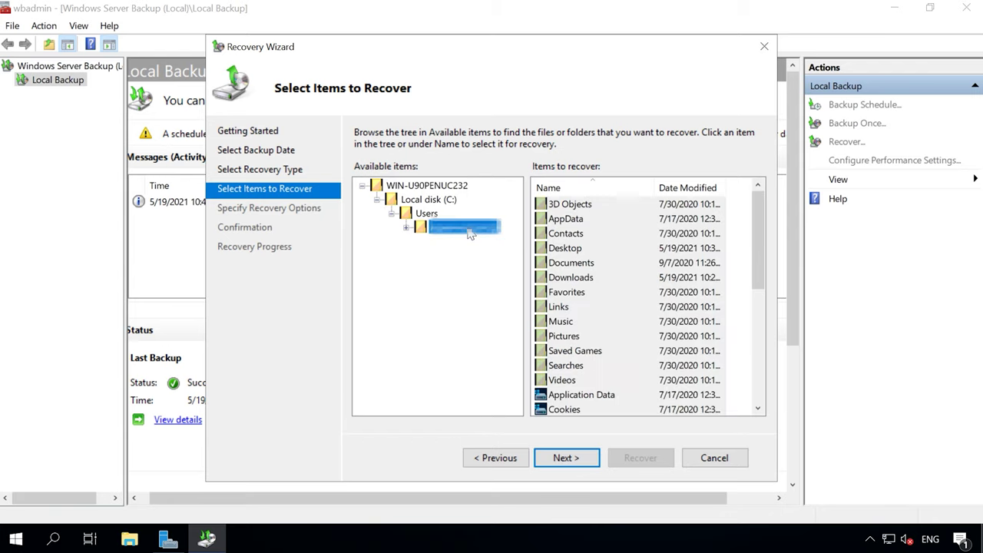
left_click(567, 458)
left_click(436, 176)
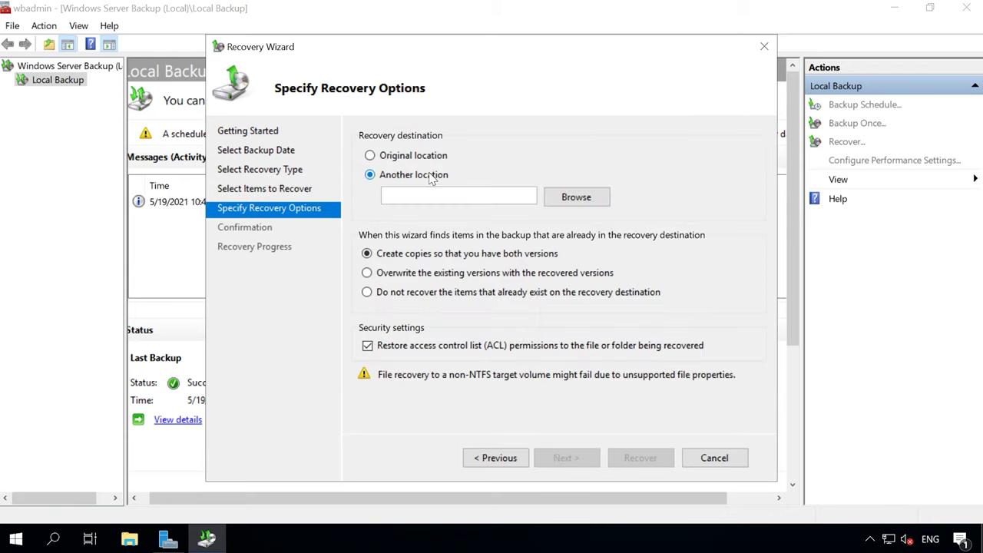
- Create 'New folder' on Local Disk (D:) and set it as the recovery destination
left_click(577, 197)
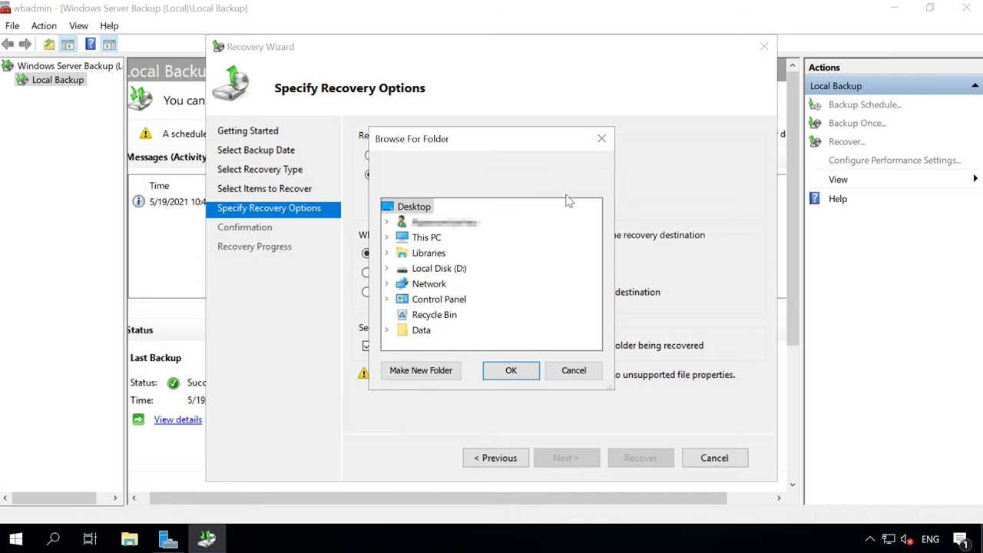
double_click(426, 237)
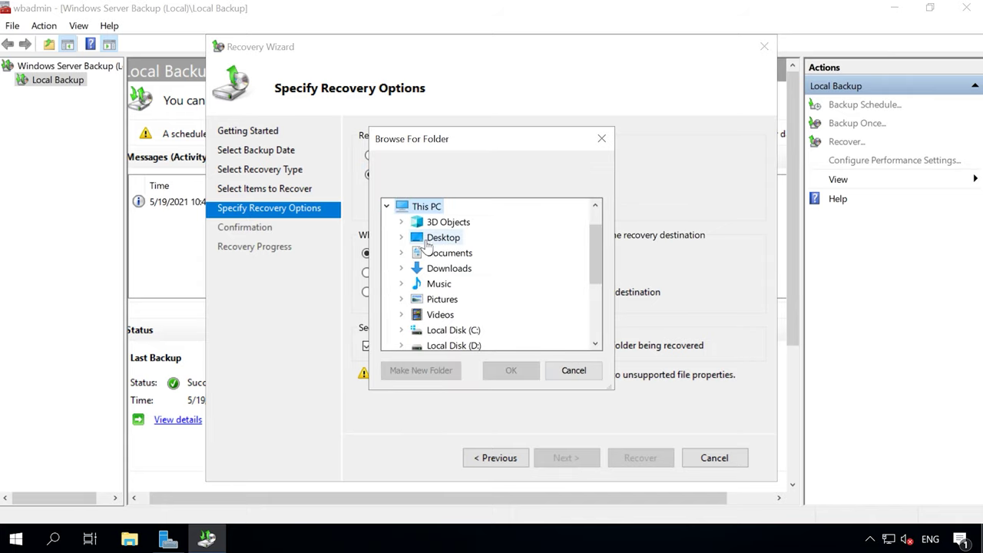
double_click(450, 347)
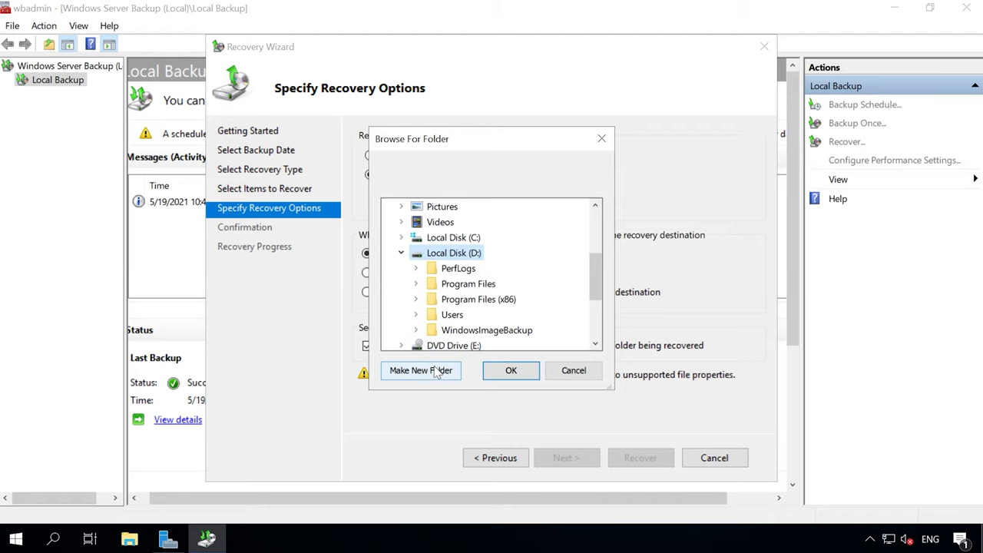
left_click(439, 369)
left_click(433, 269)
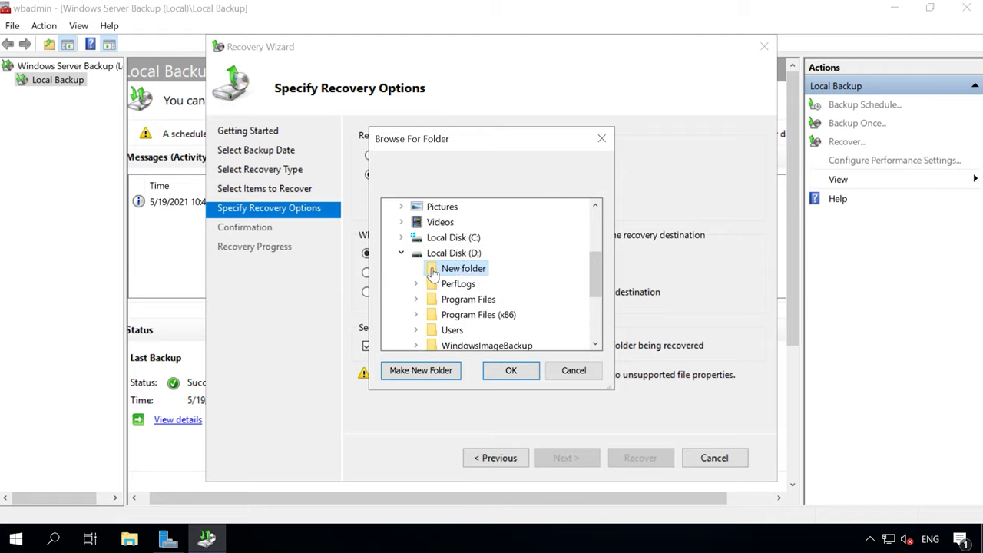
left_click(511, 373)
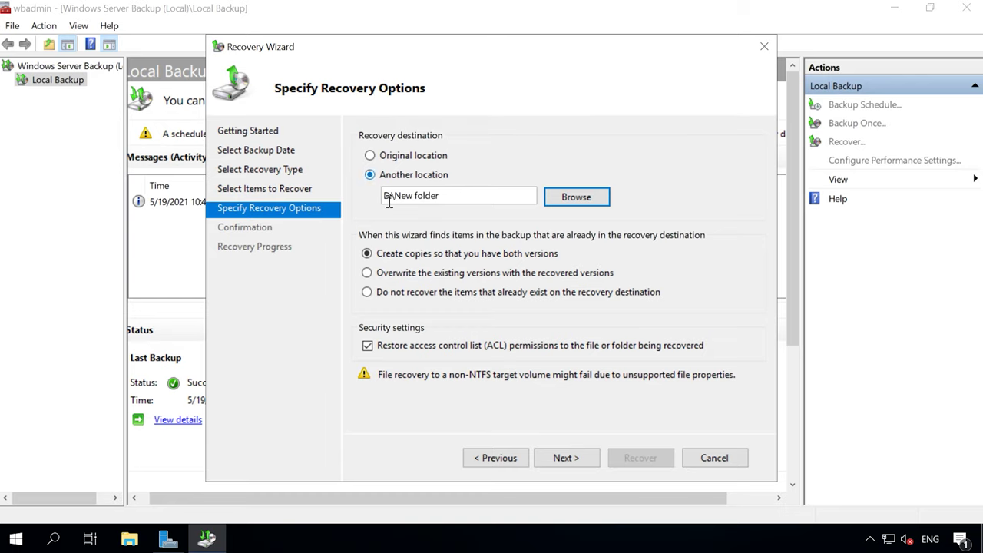
- Review the summary and recover the profile files from the 5/19/2021 backup into D:\New folder
left_click(580, 457)
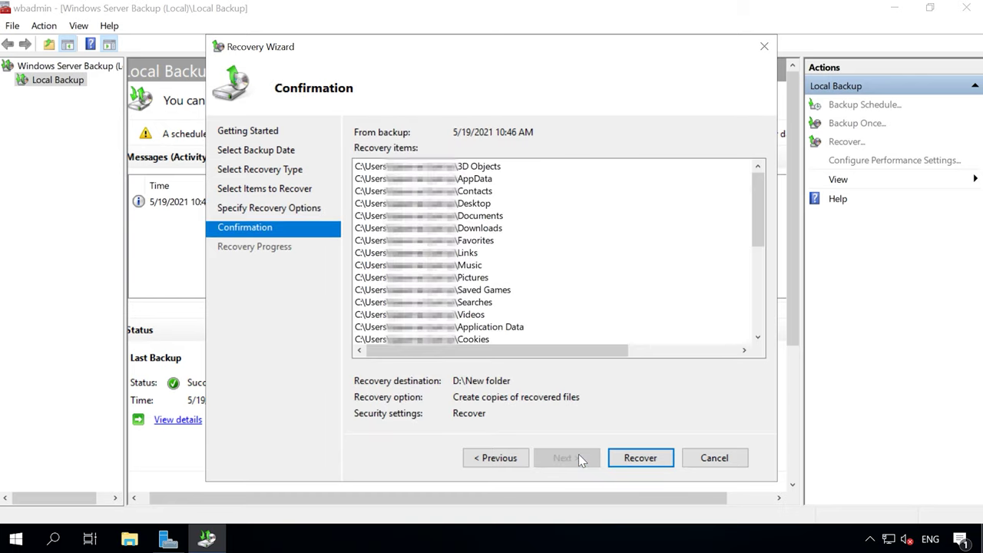
scroll(553, 253, "down", 3)
scroll(553, 254, "down", 2)
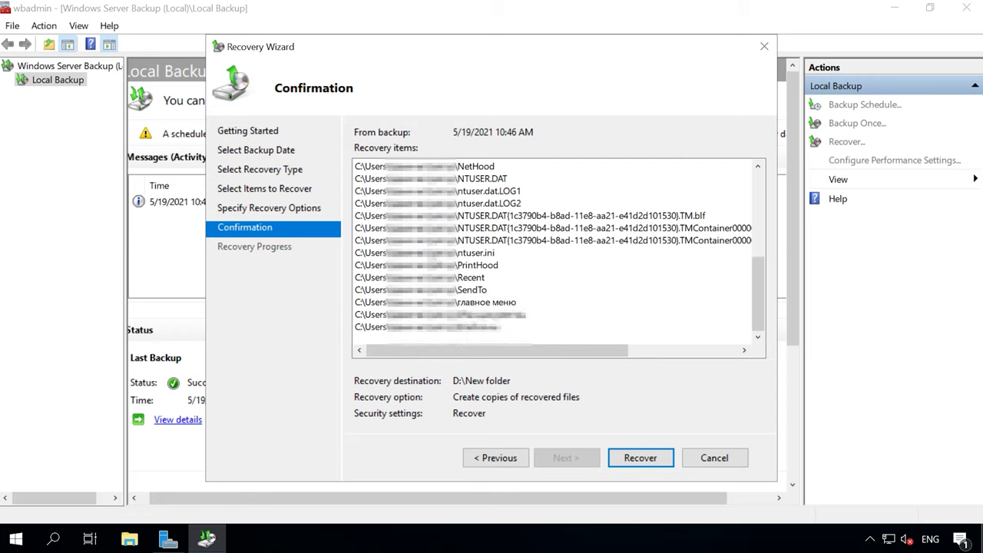
scroll(553, 254, "up", 5)
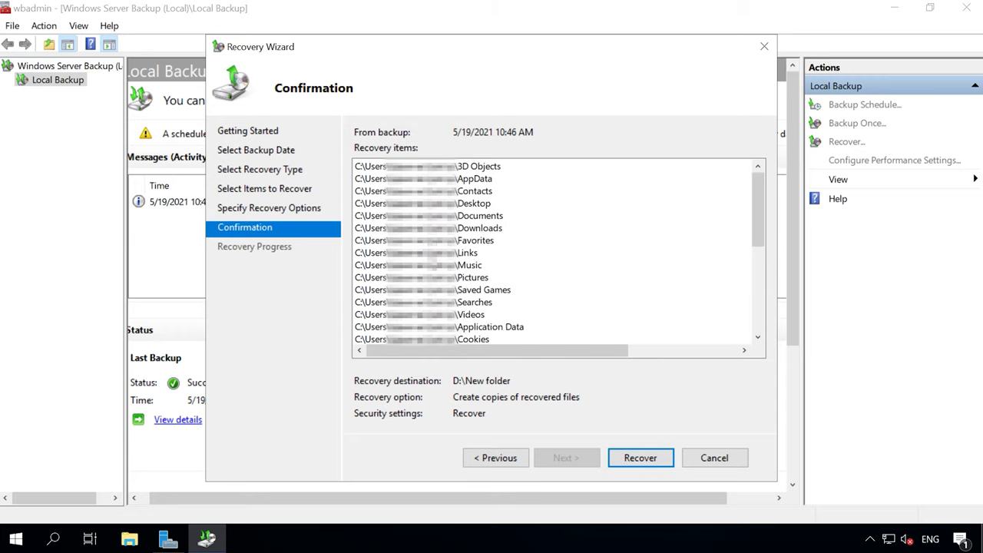
left_click(640, 458)
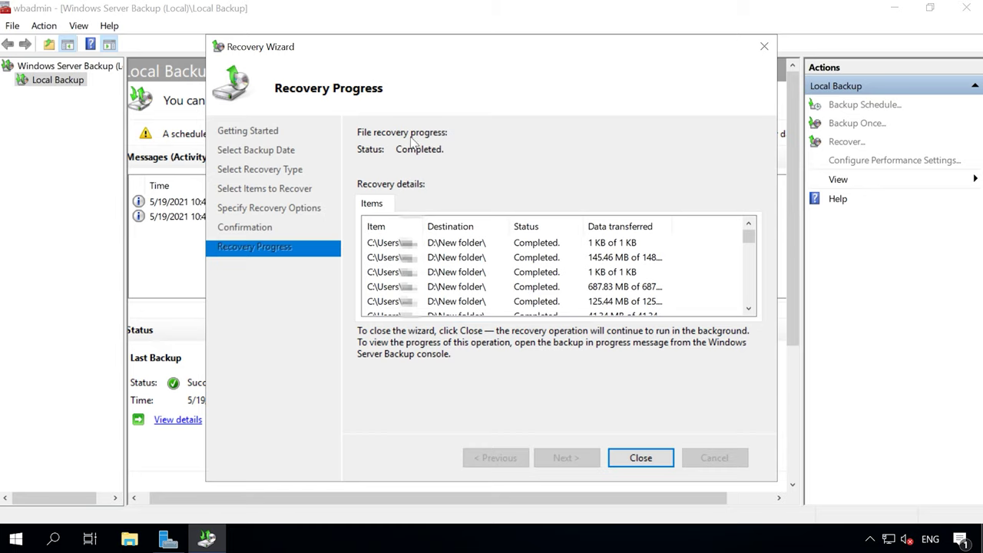
left_click(641, 461)
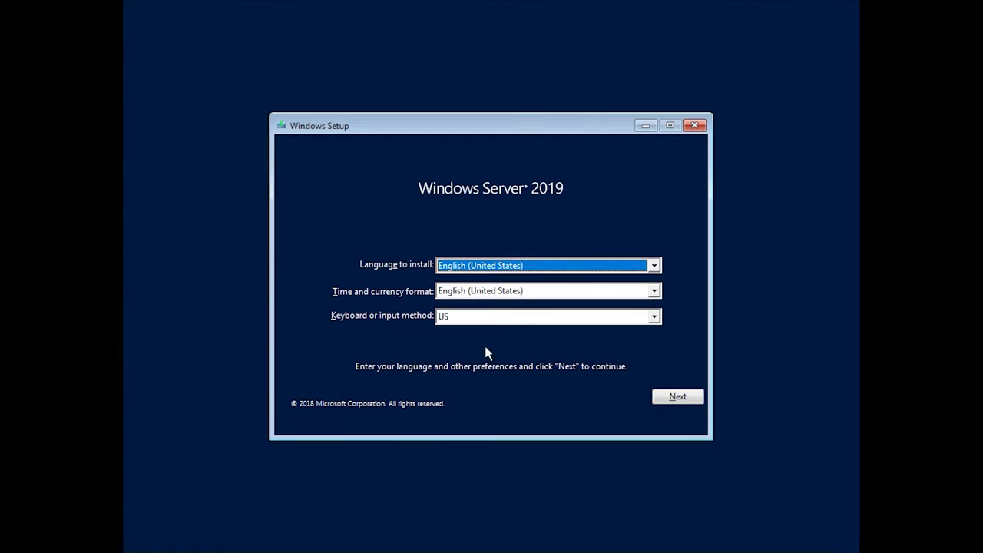
- Accept the English (United States) language and US keyboard defaults in Windows Setup
left_click(681, 397)
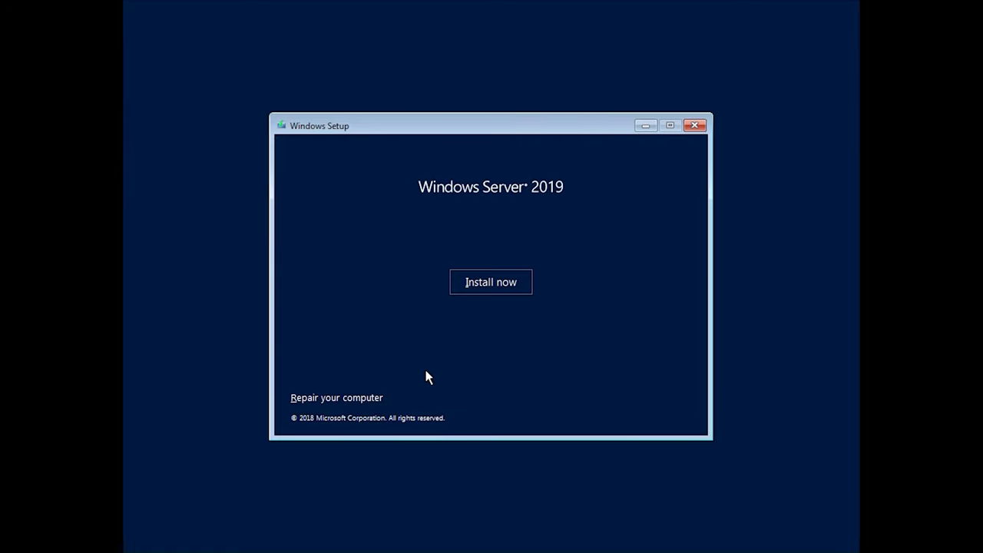
- Choose Repair your computer, then Troubleshoot, then System Image Recovery to launch re-imaging
left_click(373, 400)
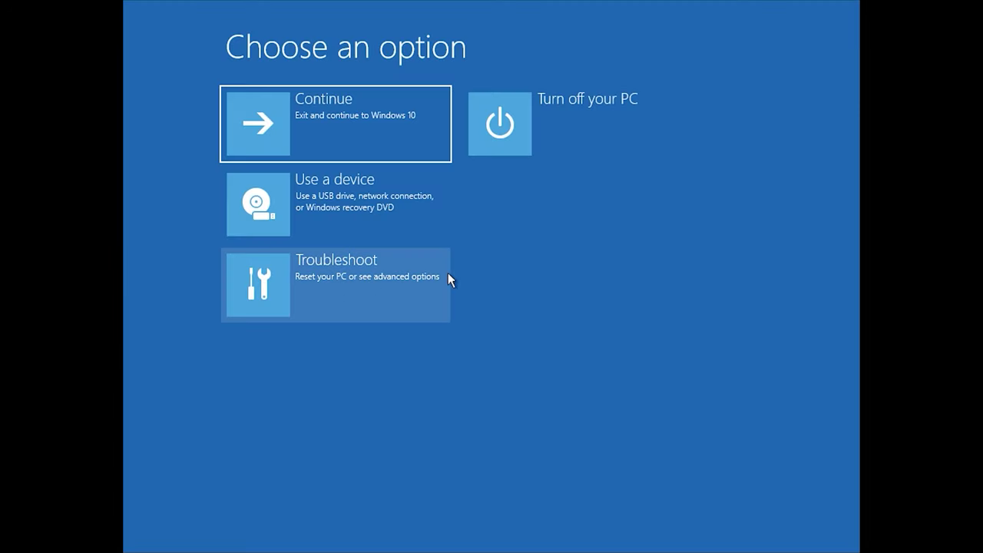
left_click(370, 284)
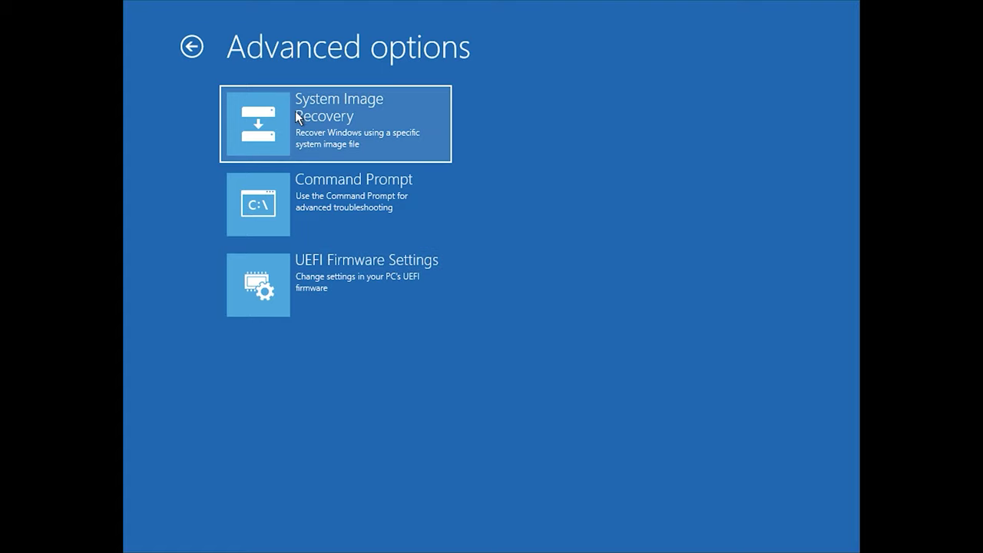
left_click(367, 119)
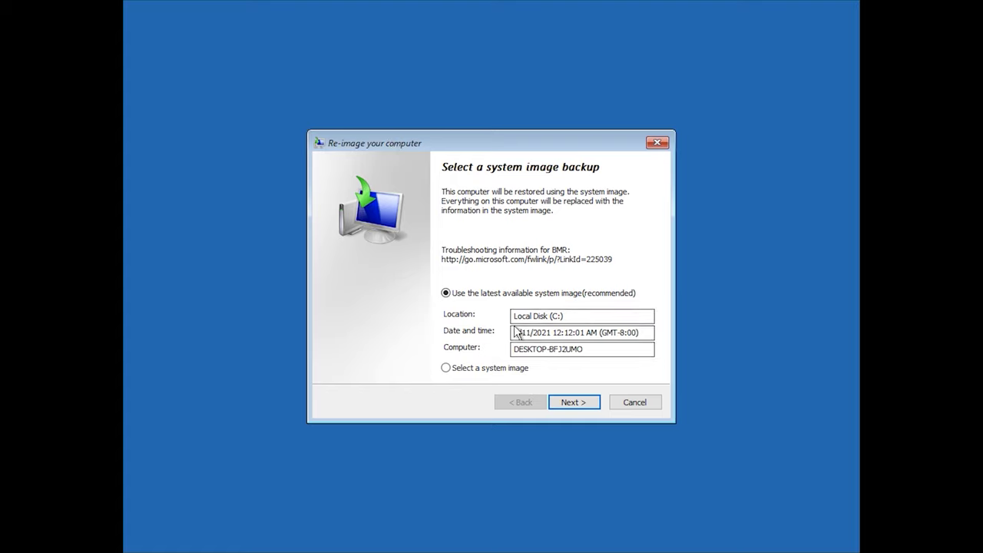
- Keep 'Use the latest available system image' and enable 'Format and repartition disks'
left_click(446, 369)
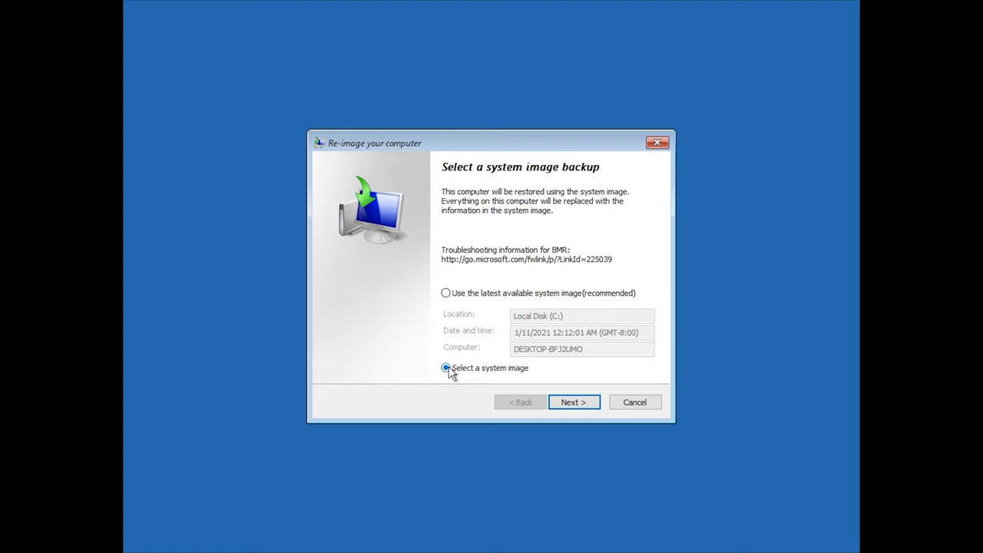
left_click(446, 294)
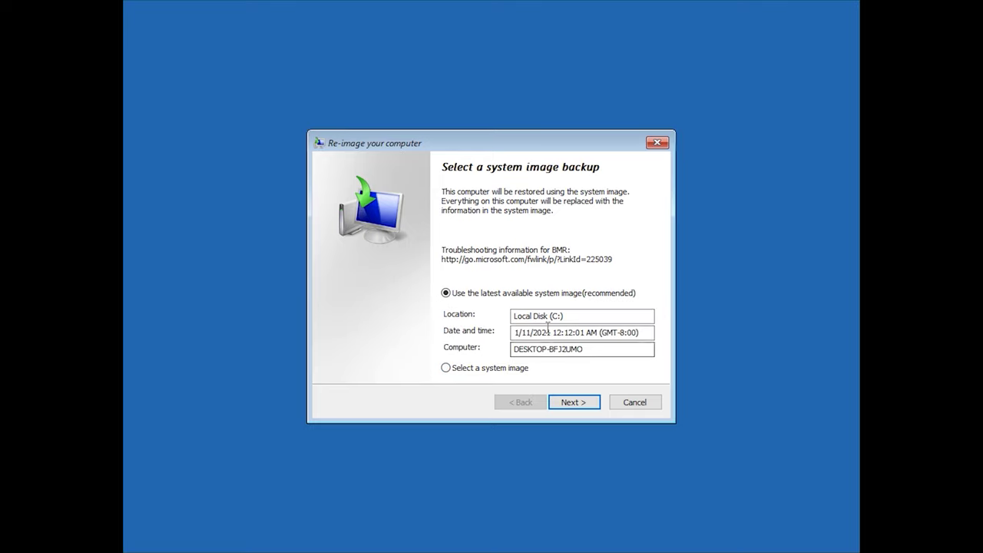
left_click(574, 404)
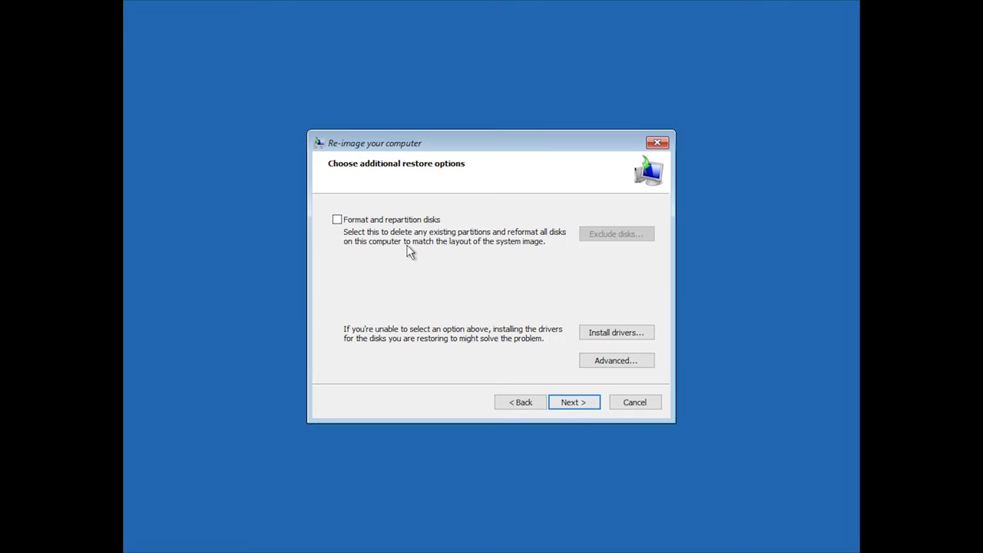
left_click(337, 220)
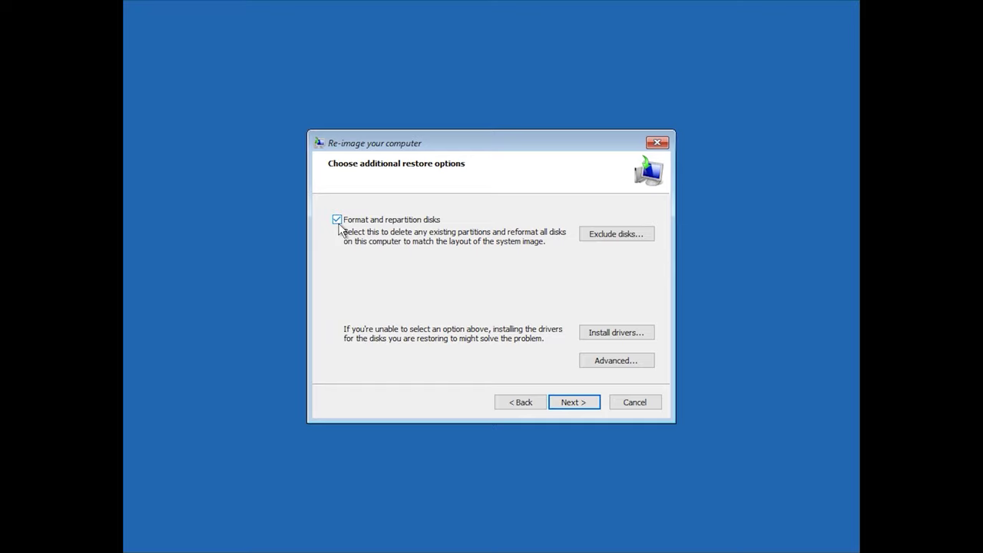
left_click(578, 403)
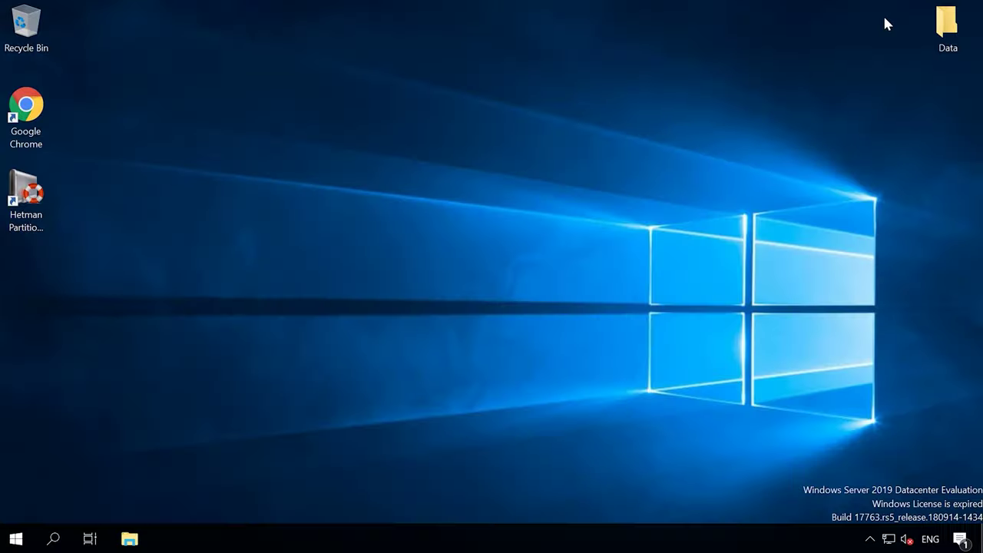
- Launch Hetman Partition Recovery from the restored server's desktop
double_click(34, 187)
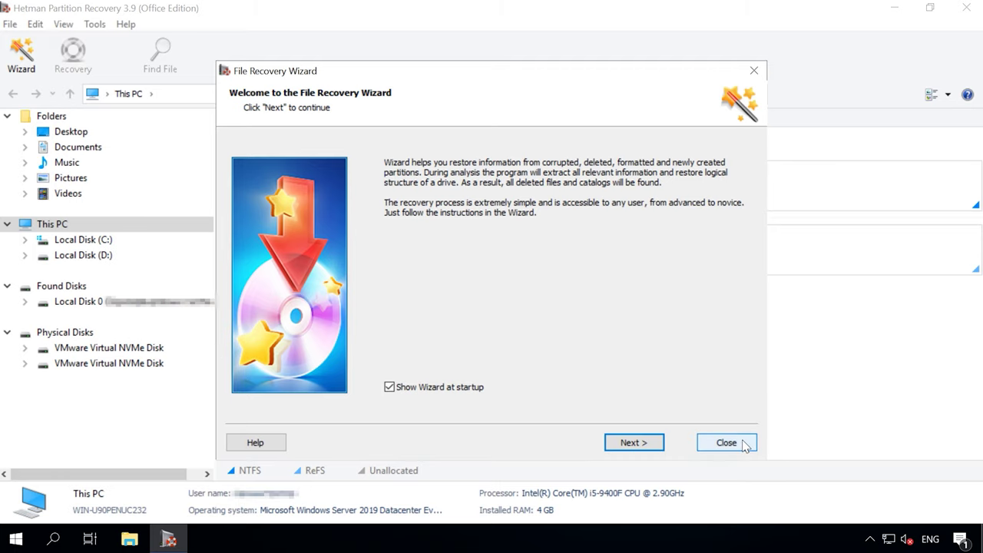
- Dismiss the wizard, collapse Found Disks, and bring up Local Disk (D:) actions in Drive Manager
left_click(727, 443)
left_click(240, 118)
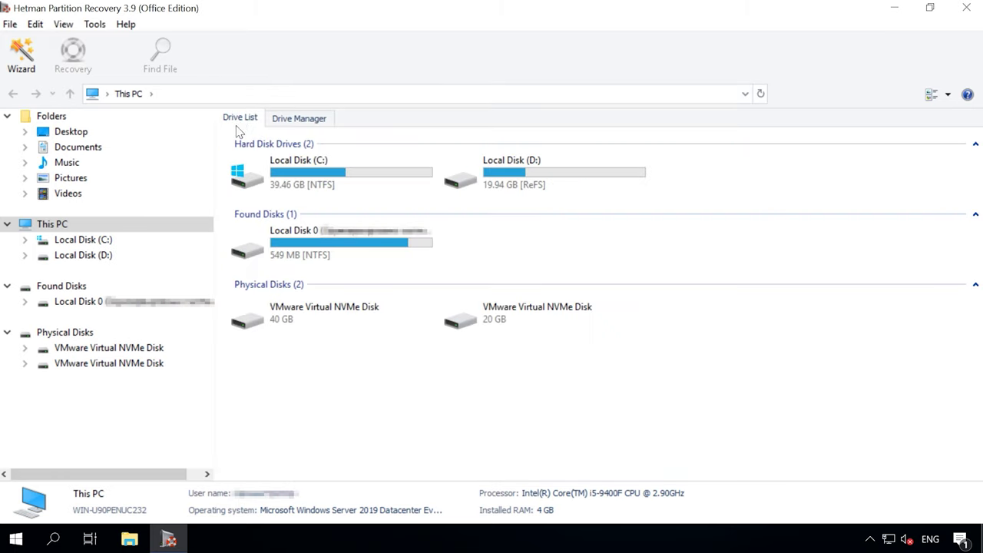
left_click(976, 214)
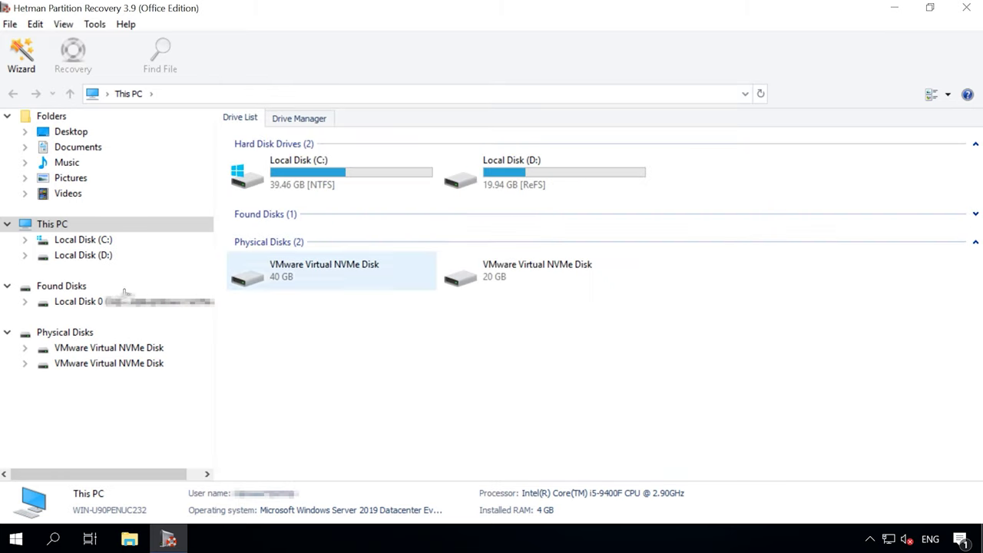
left_click(9, 285)
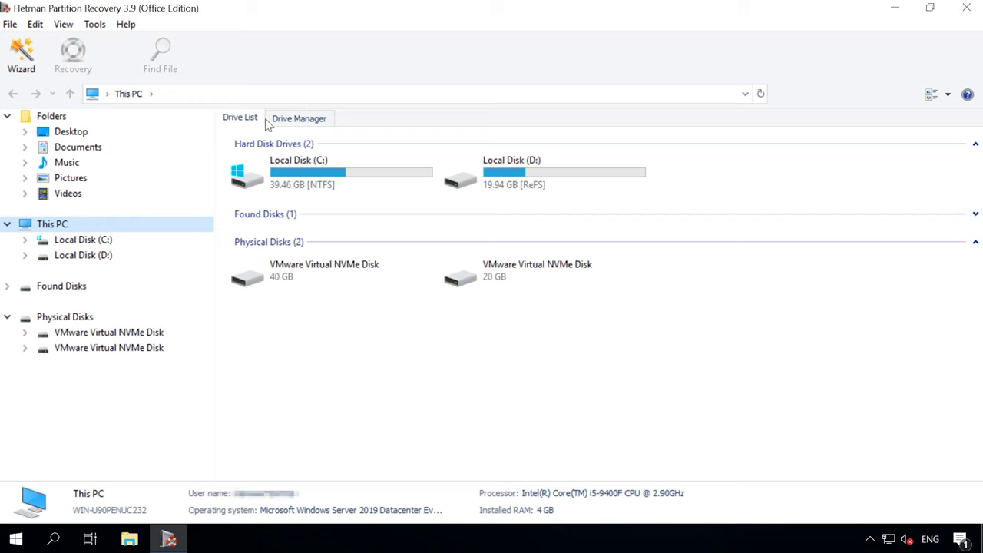
left_click(301, 119)
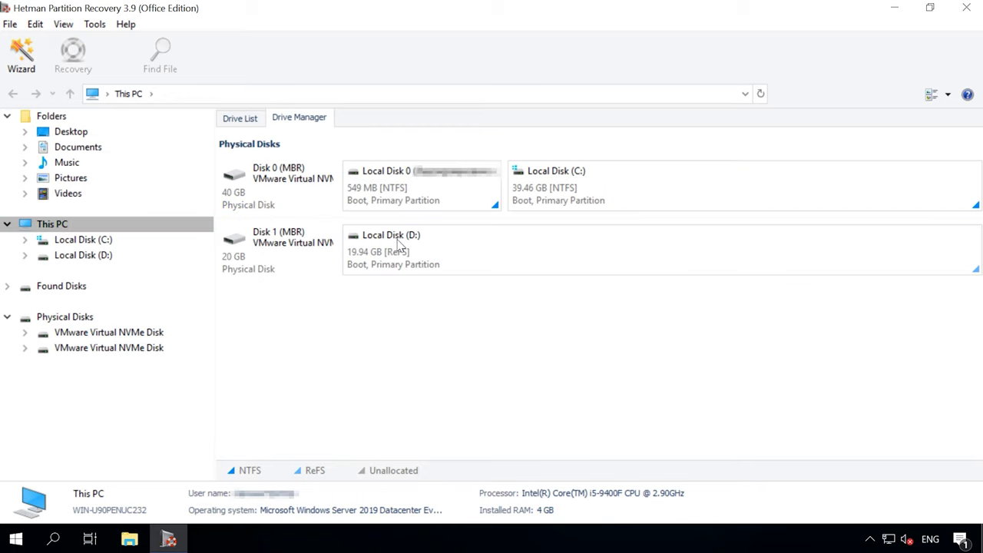
left_click(430, 258)
right_click(400, 240)
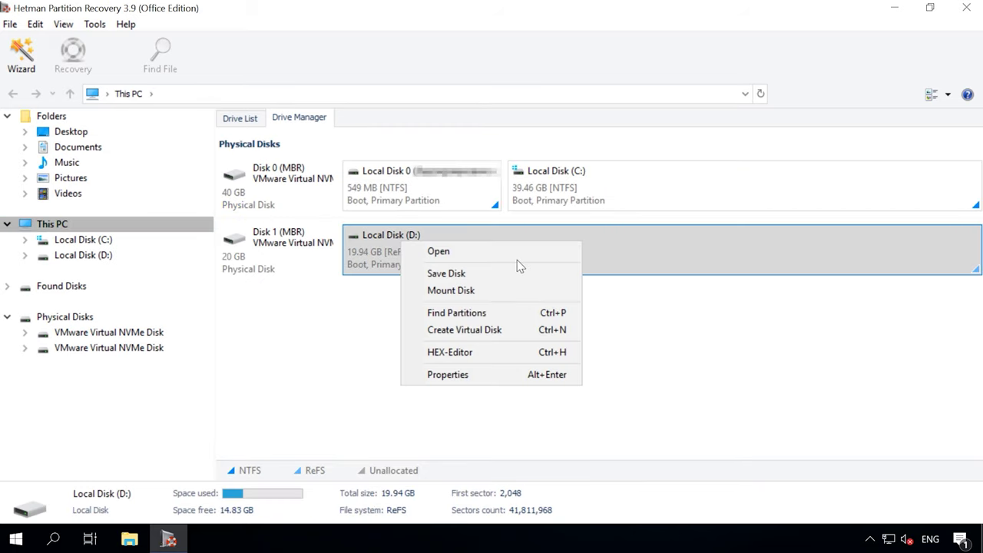
- Open Local Disk (D:) and run a fast scan of it
left_click(518, 258)
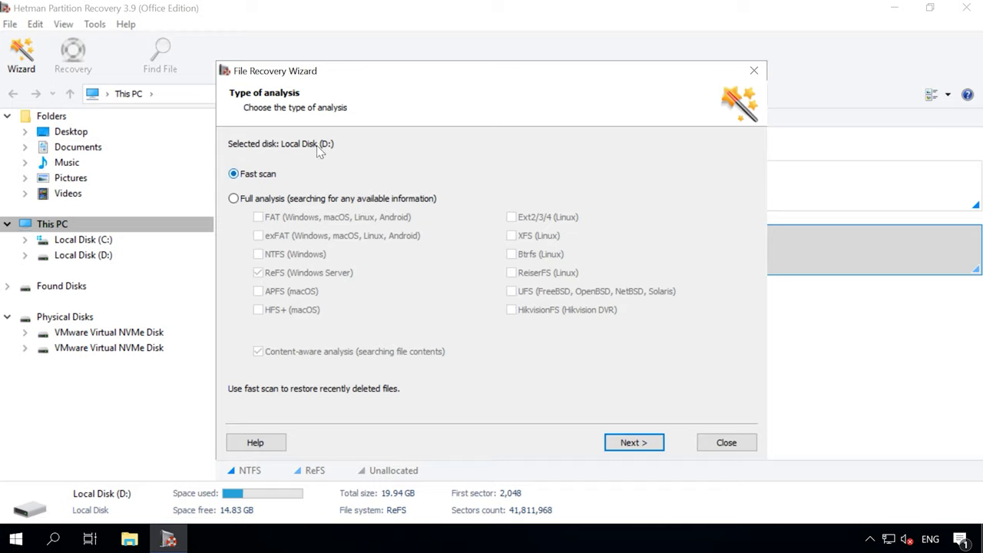
left_click(632, 442)
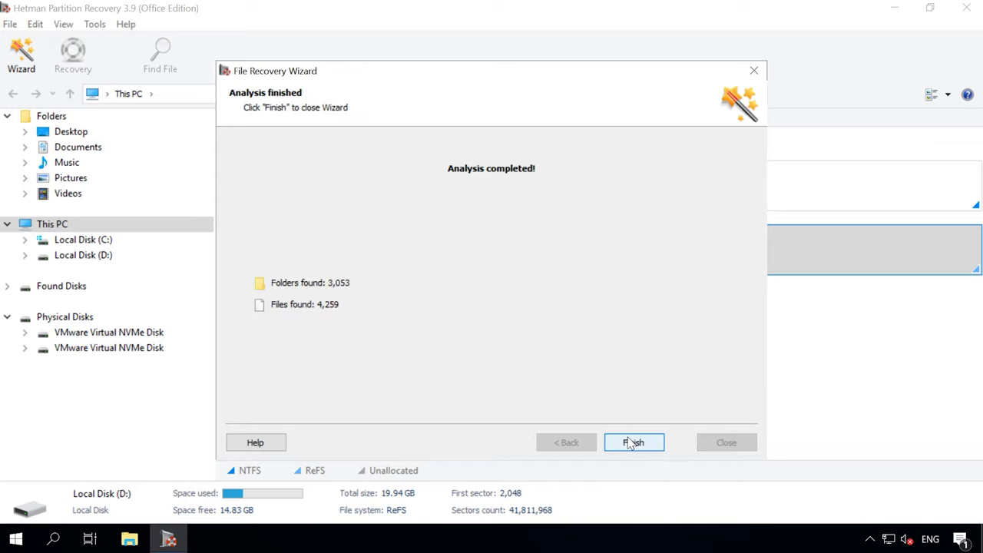
left_click(635, 444)
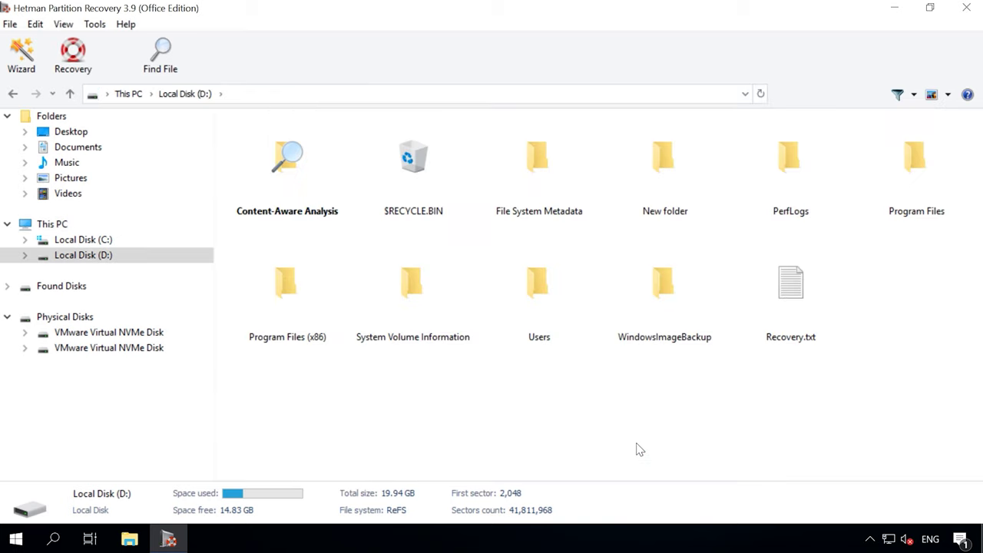
- Re-analyse Local Disk (D:) with a full analysis
right_click(90, 258)
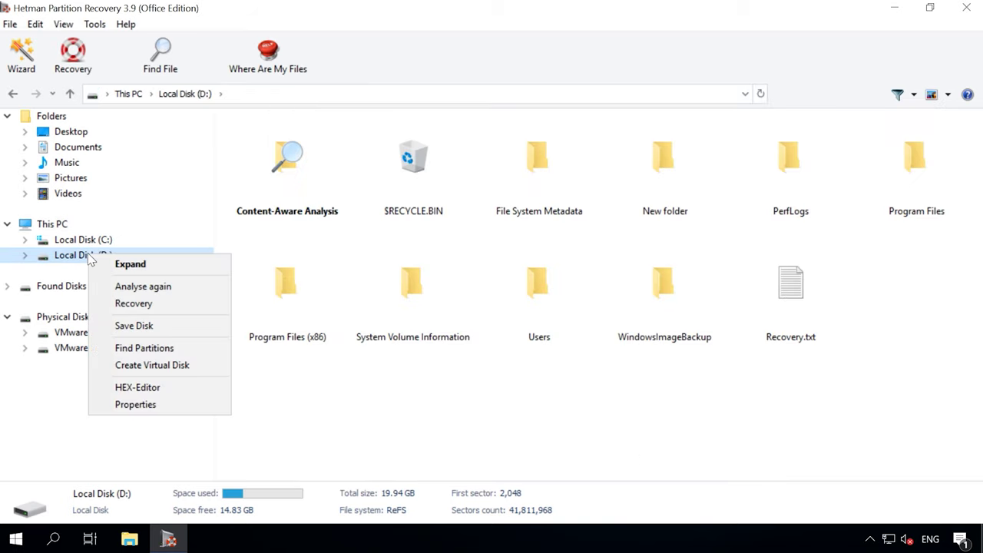
left_click(162, 288)
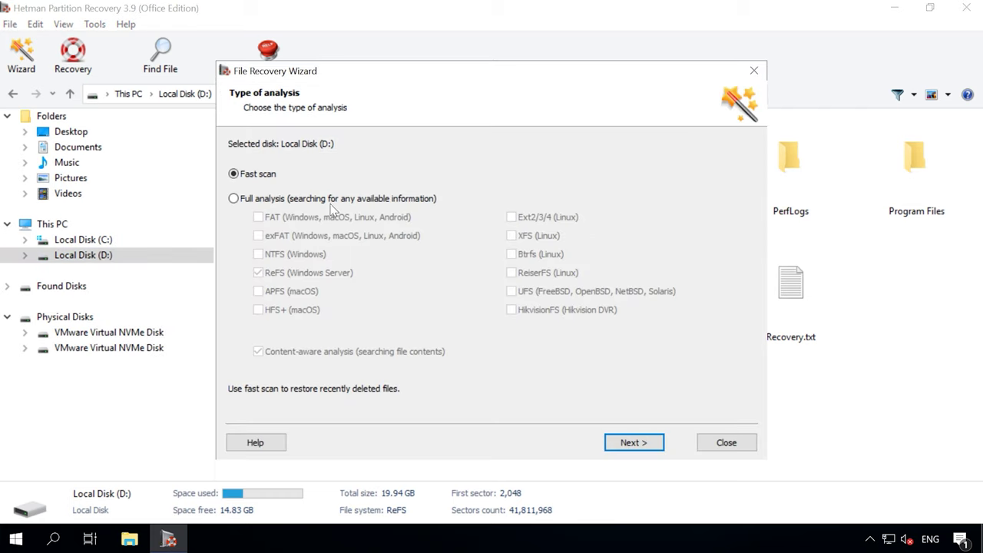
left_click(233, 198)
left_click(635, 444)
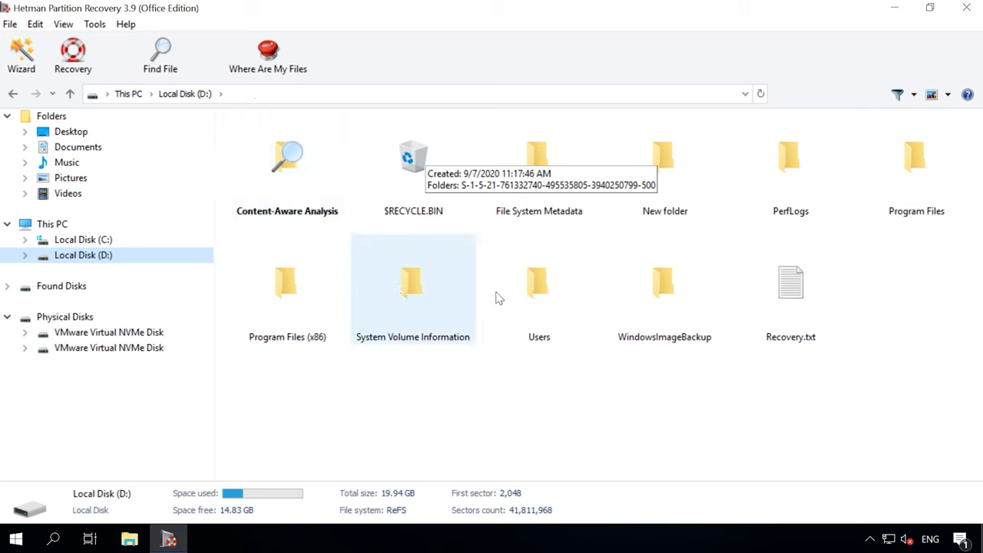
- Navigate to Users > the user's profile > Documents on D:
double_click(537, 291)
double_click(545, 154)
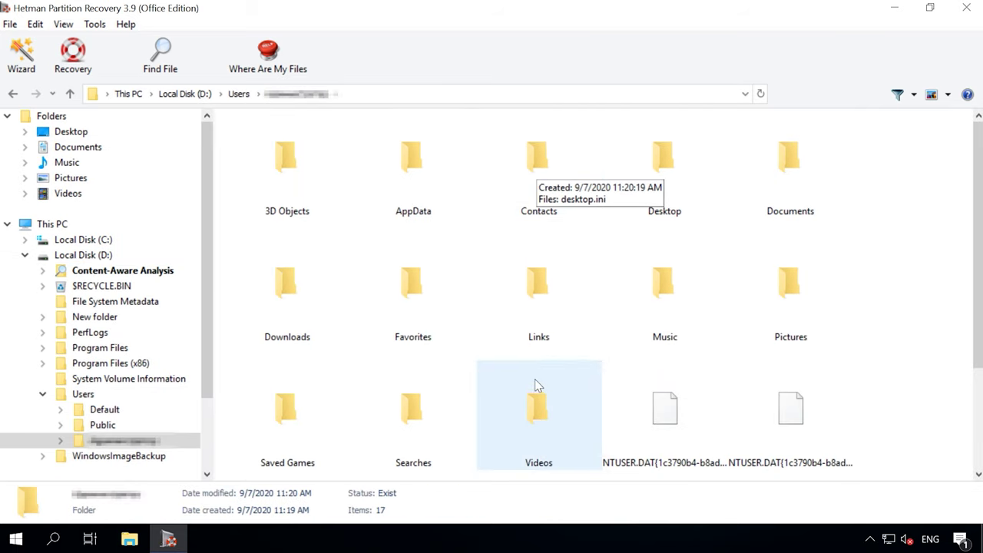
scroll(533, 373, "down", 1)
scroll(540, 374, "up", 1)
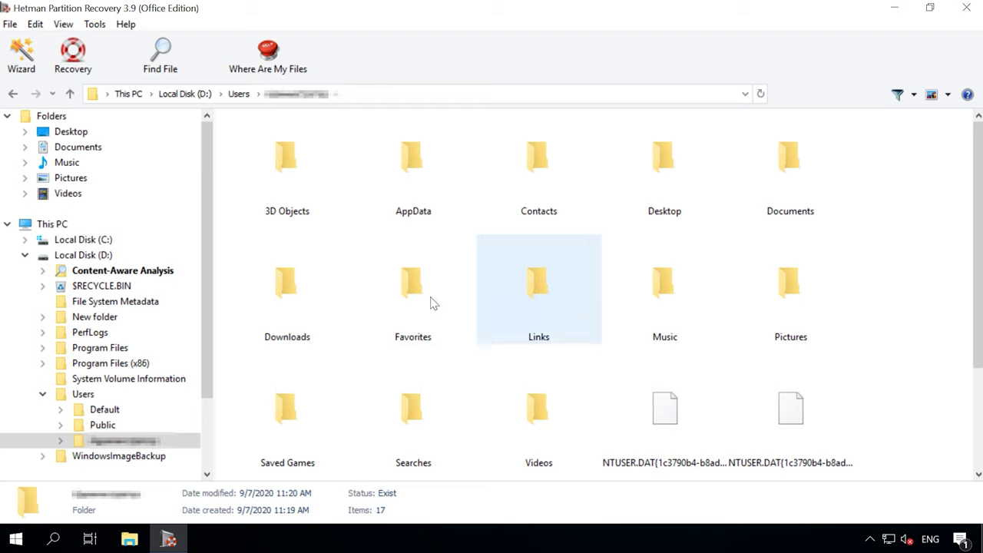
left_click(801, 160)
double_click(802, 160)
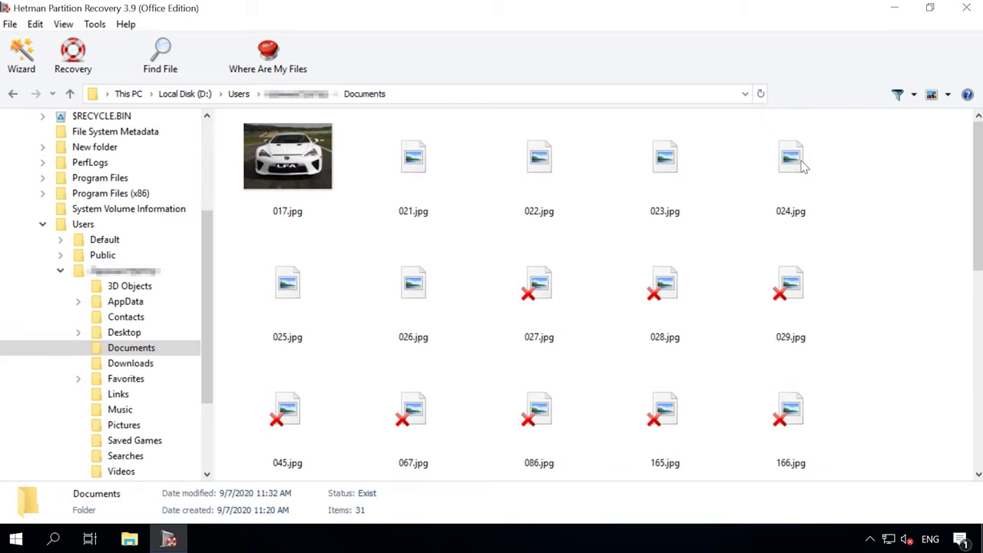
- Enable the Preview toolbar and preview images 022.jpg, 026.jpg and deleted 027.jpg
left_click(63, 24)
mouse_move(111, 48)
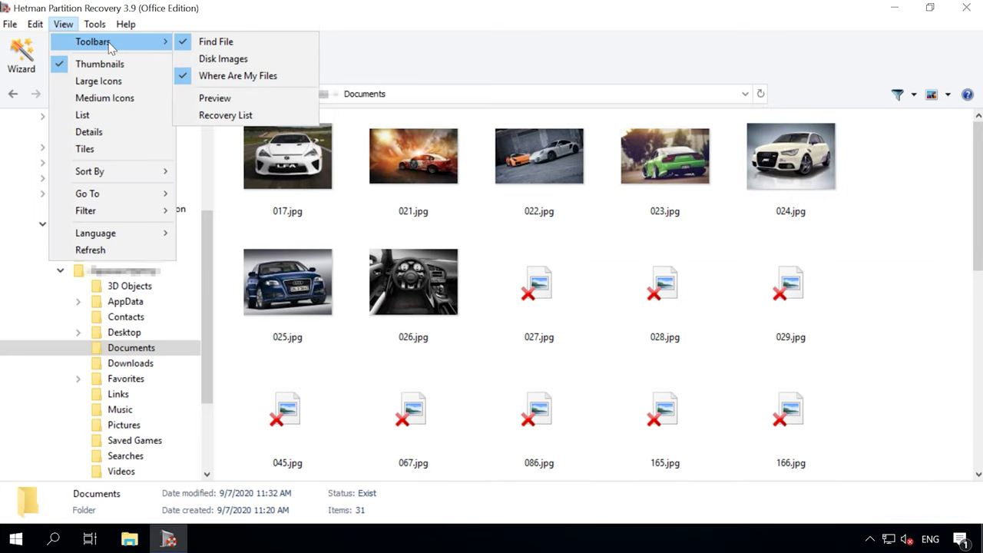
left_click(219, 98)
left_click(555, 165)
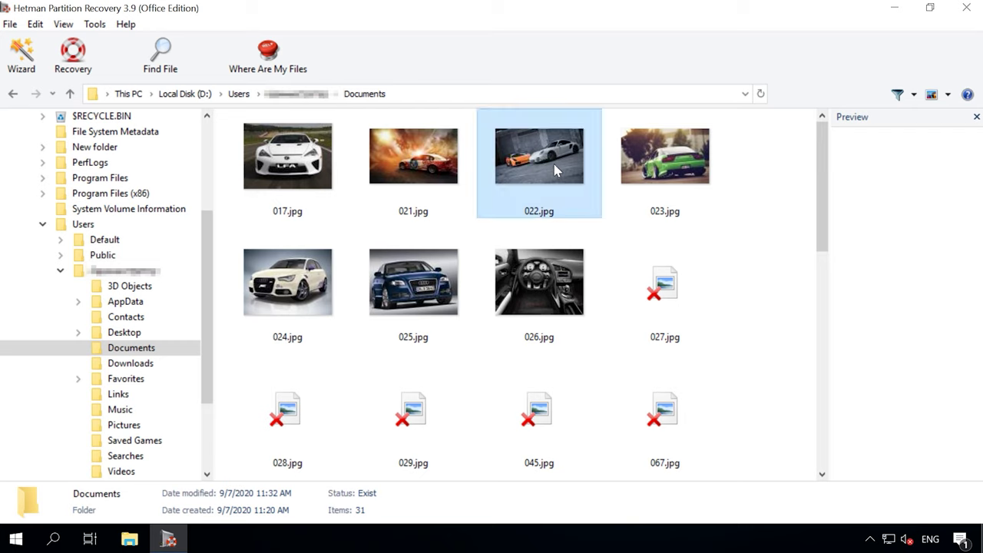
left_click(570, 329)
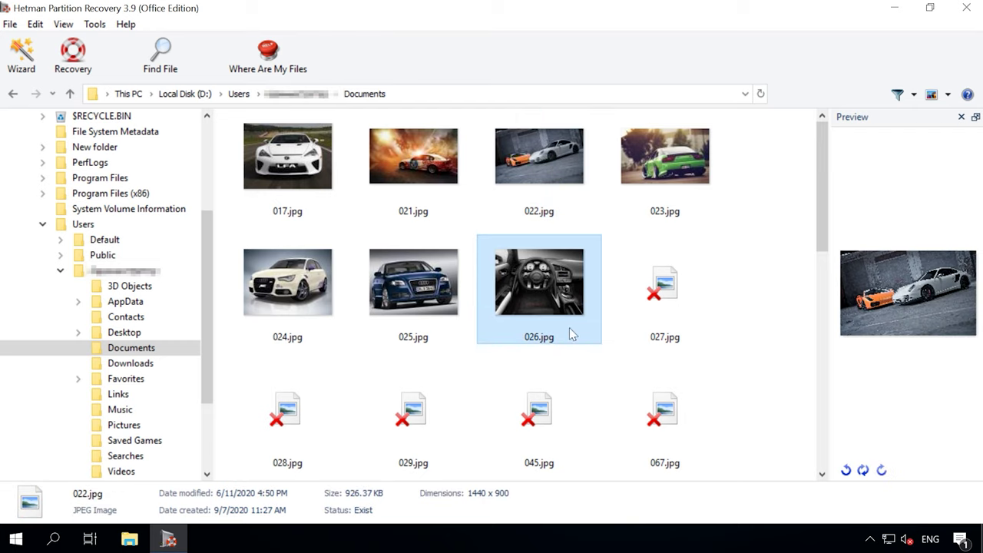
left_click(664, 304)
- Preview the Puppy - 37477.mp4 video in a widened preview pane, then pause it
scroll(568, 323, "down", 5)
scroll(357, 253, "down", 1)
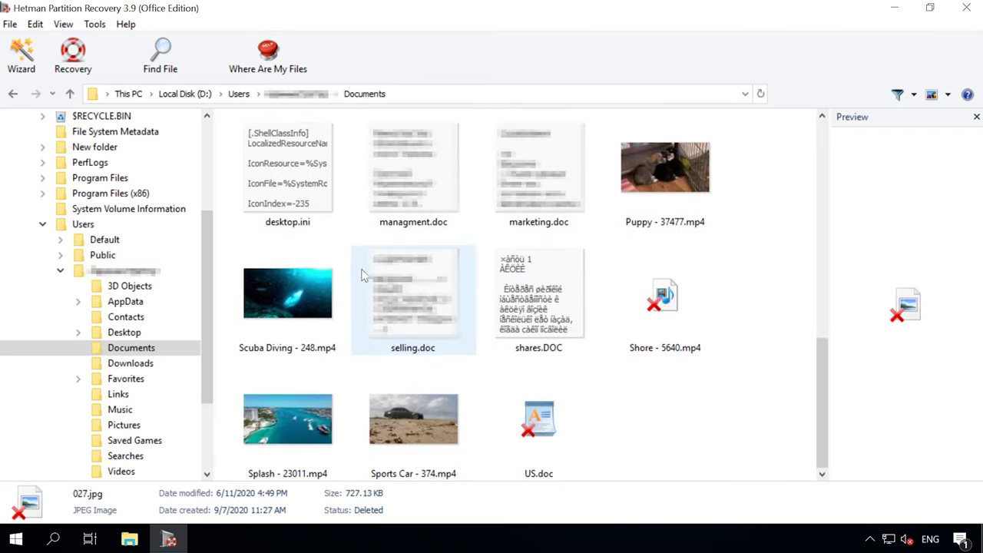
left_click(686, 157)
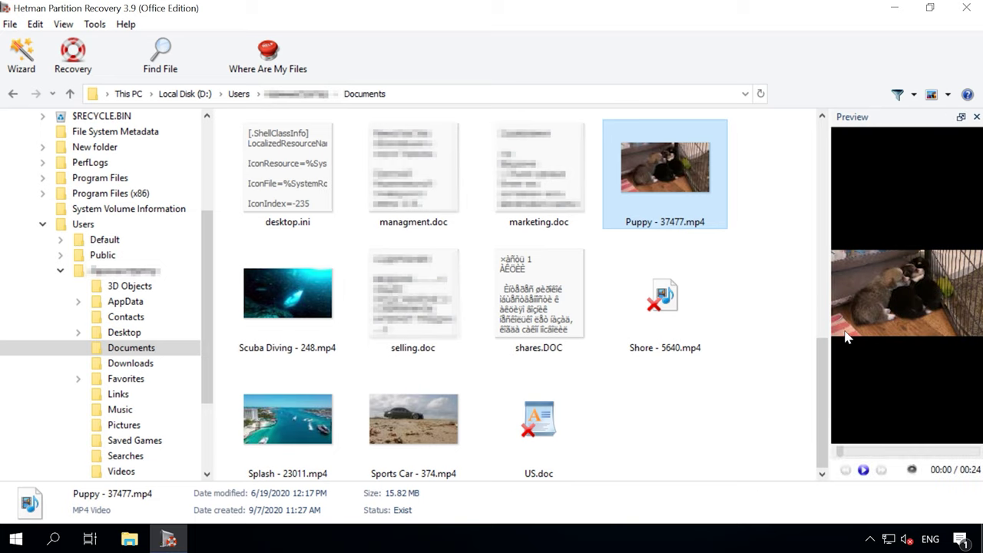
left_click_drag(829, 315, 745, 314)
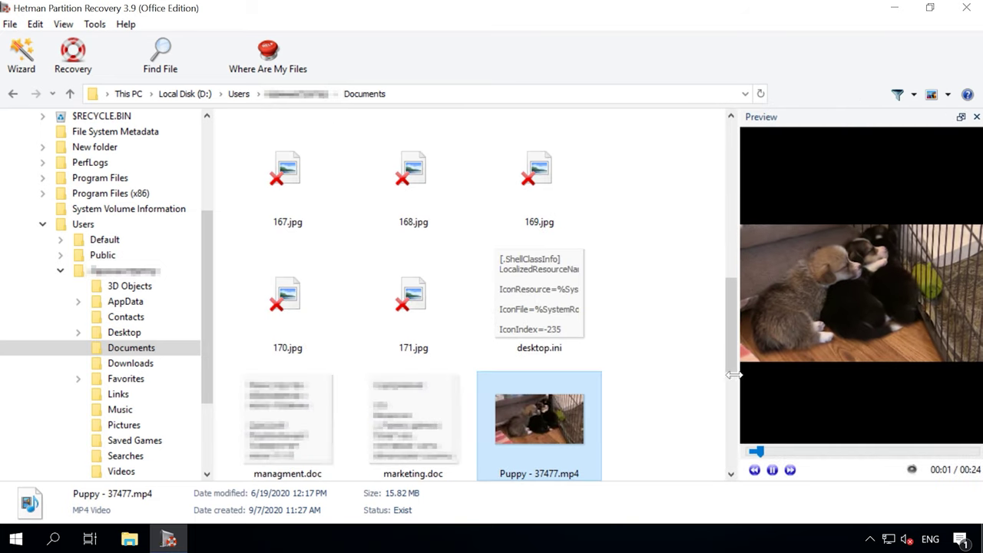
left_click(709, 470)
scroll(441, 306, "up", 10)
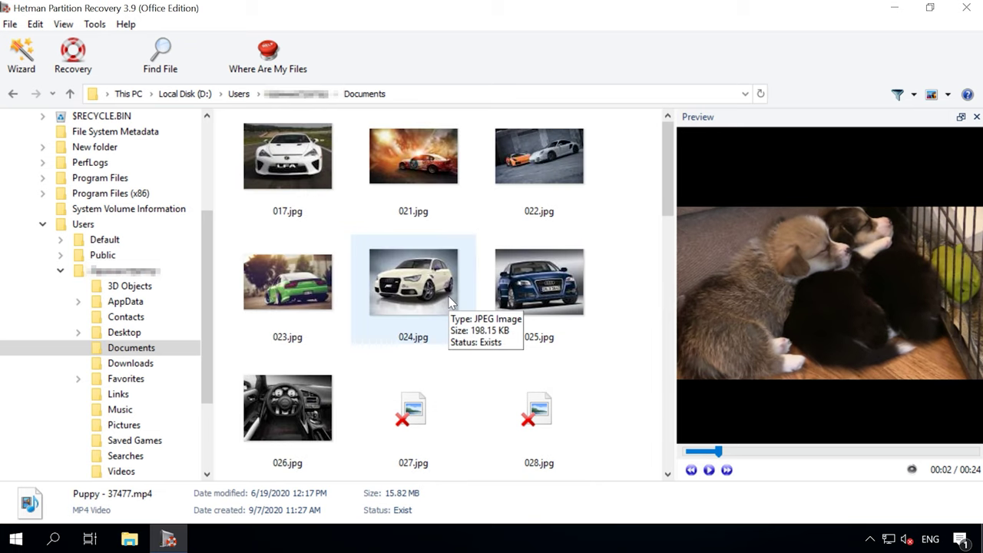
- Select all 31 files in the Documents folder
left_click(369, 404)
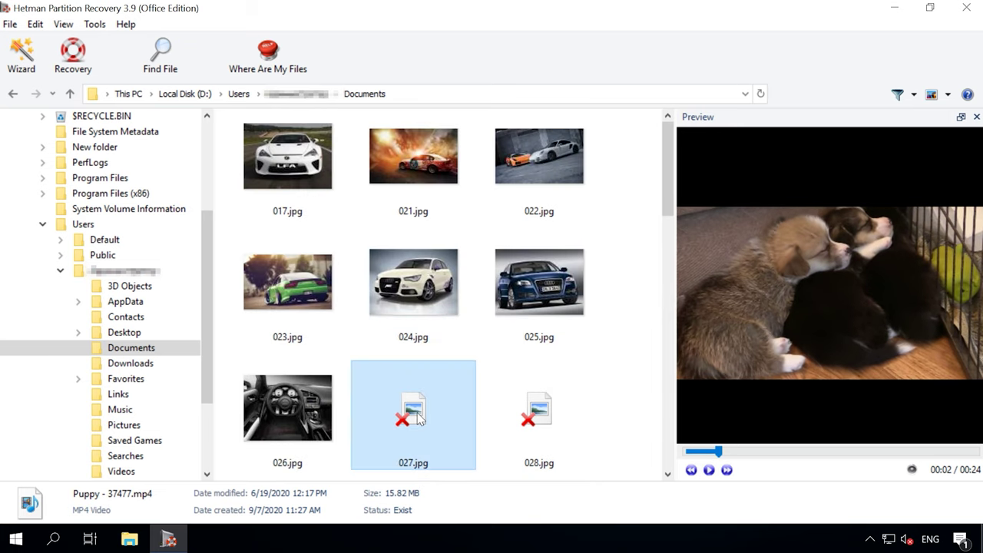
left_click(319, 177)
key("ctrl+a")
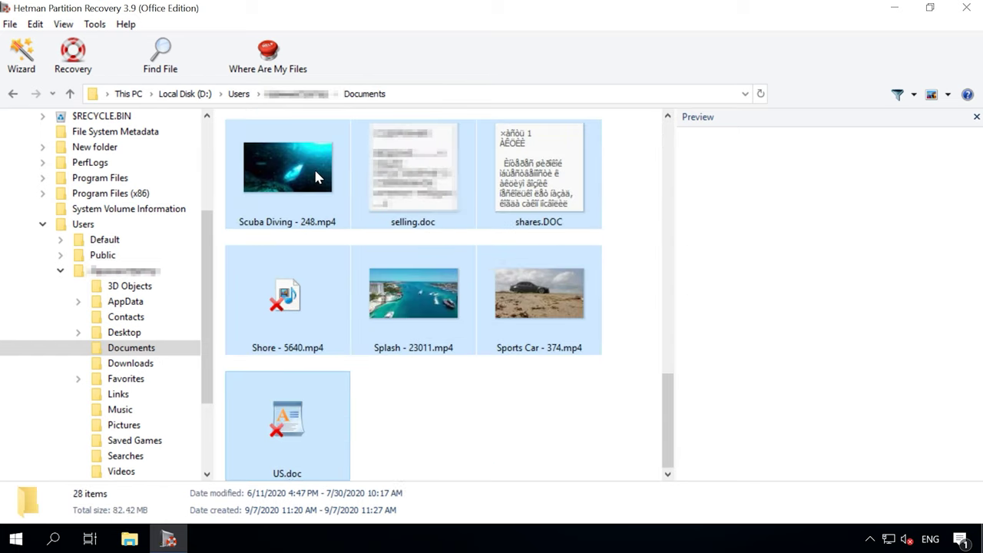
scroll(313, 167, "up", 10)
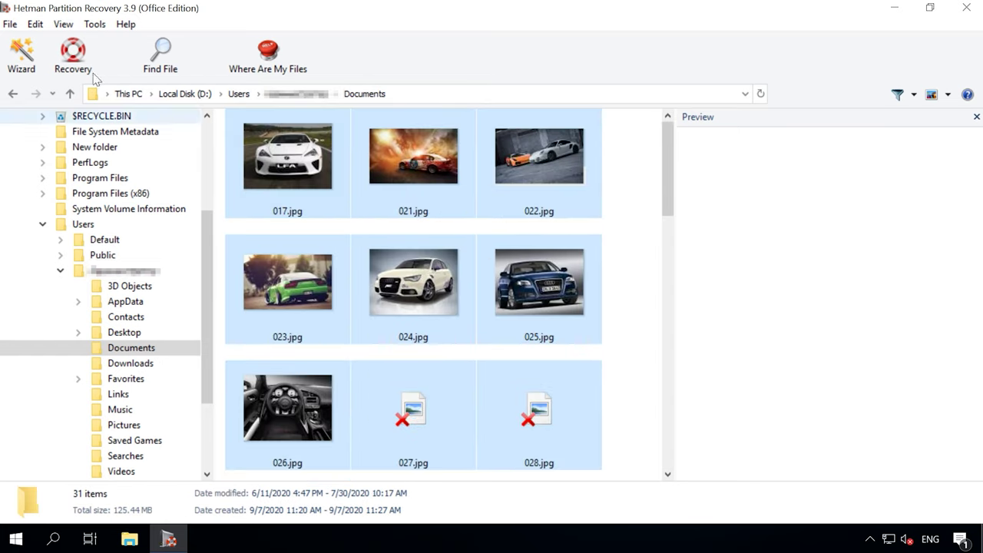
- Recover the selected files to hard disk into a new 'New folder' on the Desktop
left_click(73, 55)
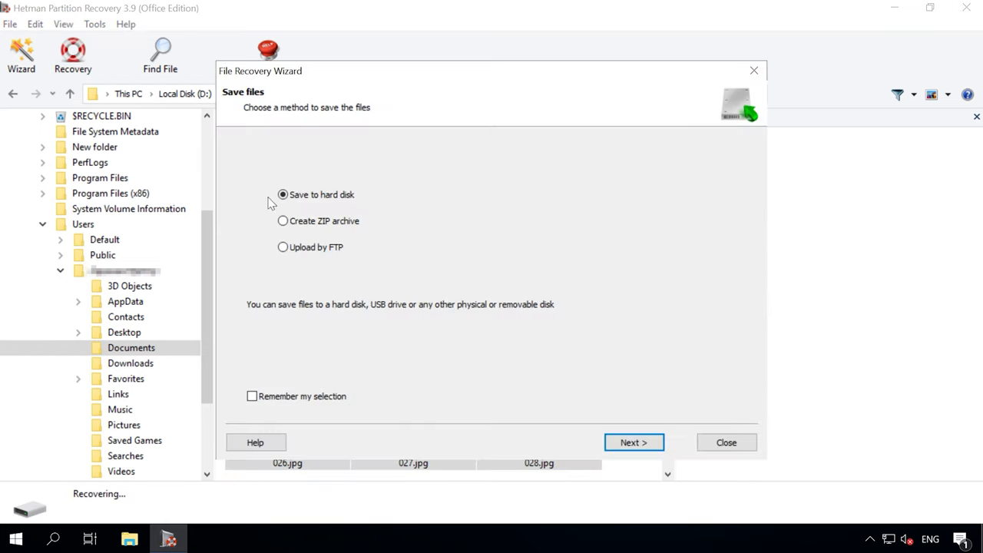
left_click(644, 443)
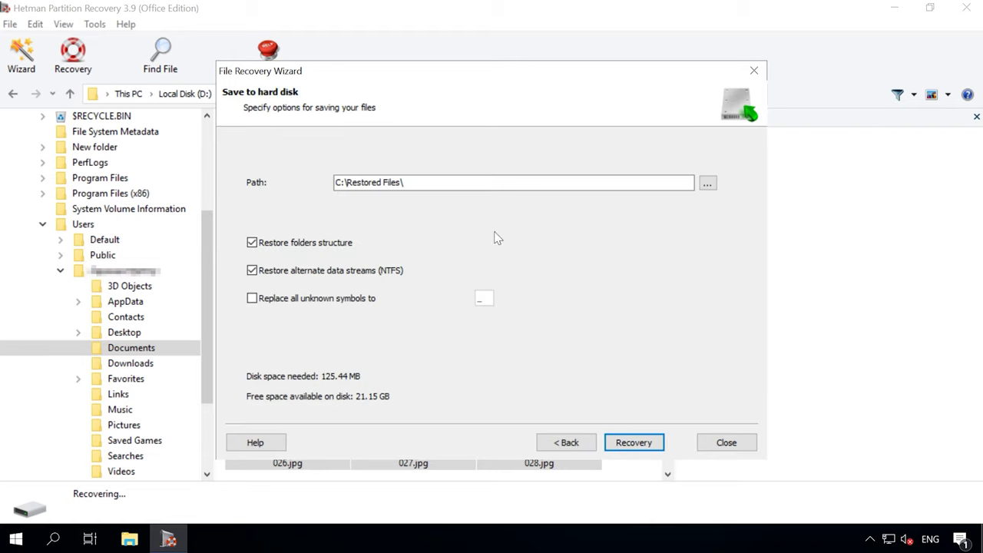
left_click(707, 183)
left_click(420, 397)
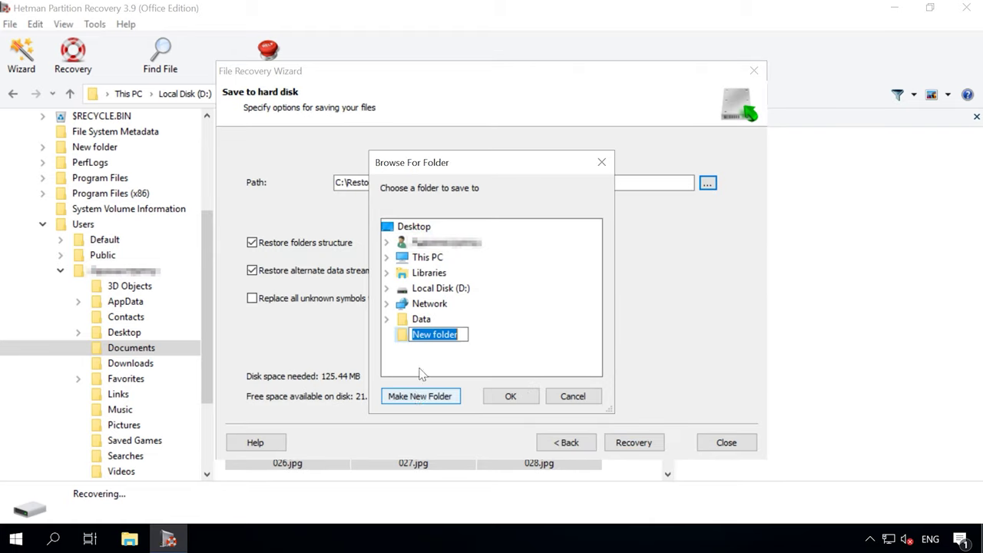
left_click(405, 340)
left_click(511, 396)
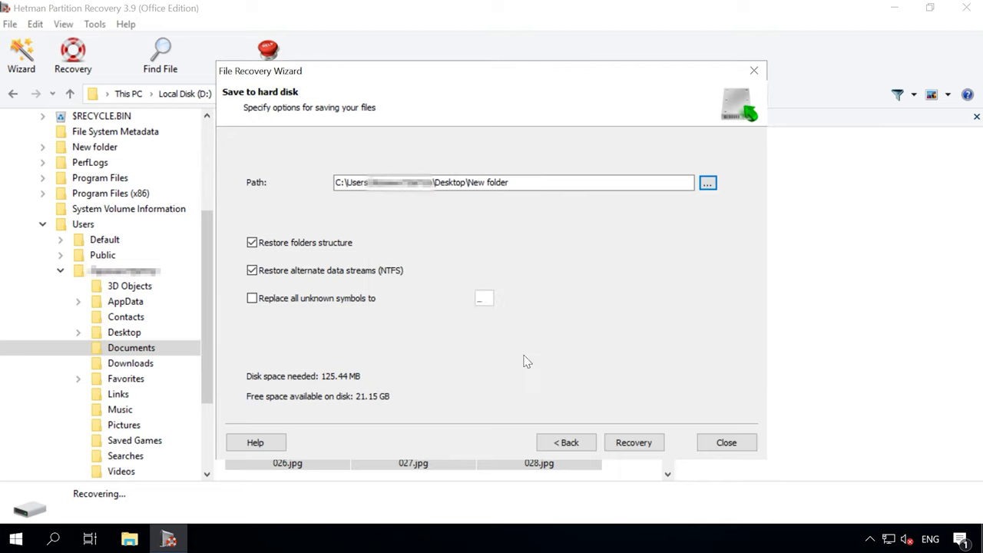
left_click(645, 445)
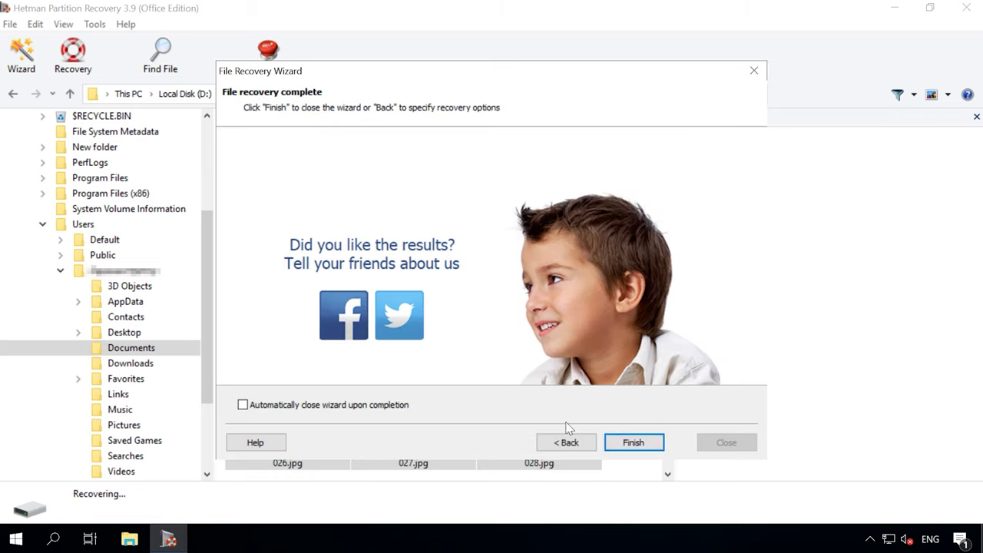
left_click(635, 443)
- Open the Desktop's New folder and view the 31 recovered files as Large icons
left_click(897, 10)
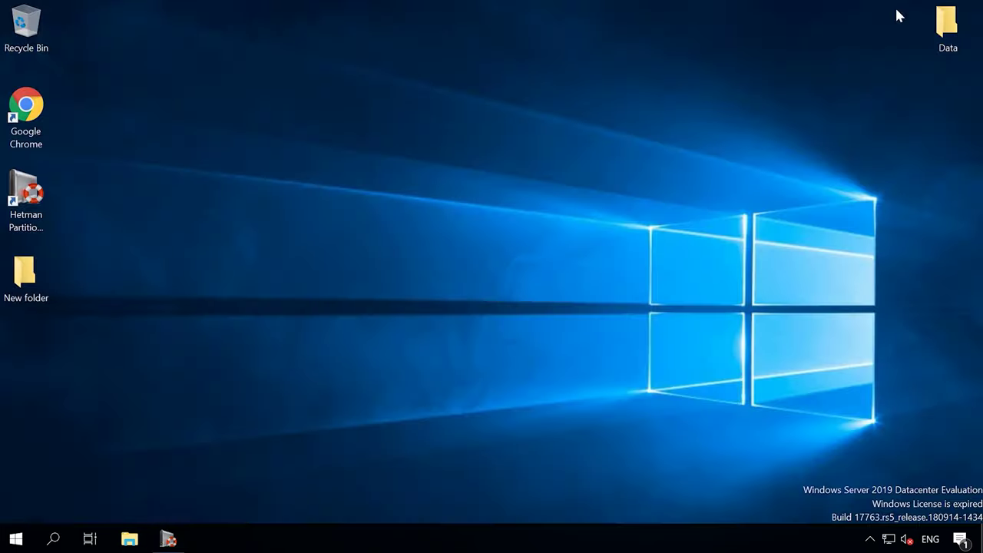
double_click(26, 274)
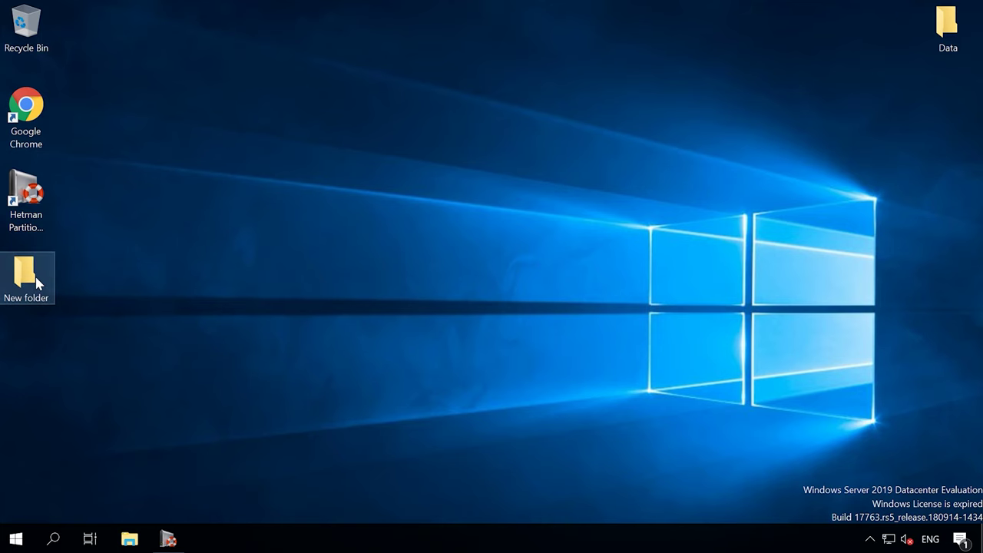
left_click(370, 68)
left_click(455, 91)
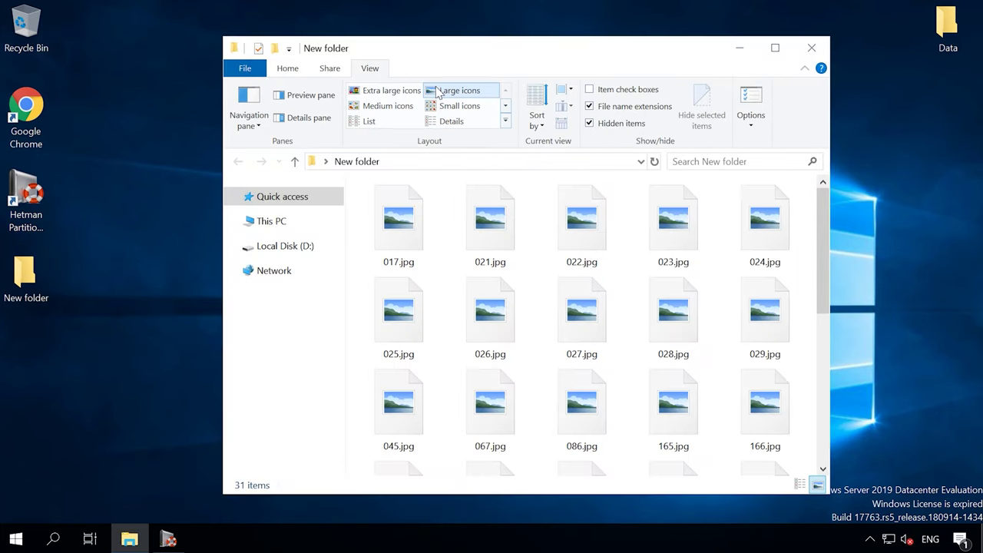
scroll(453, 246, "down", 5)
scroll(483, 309, "up", 5)
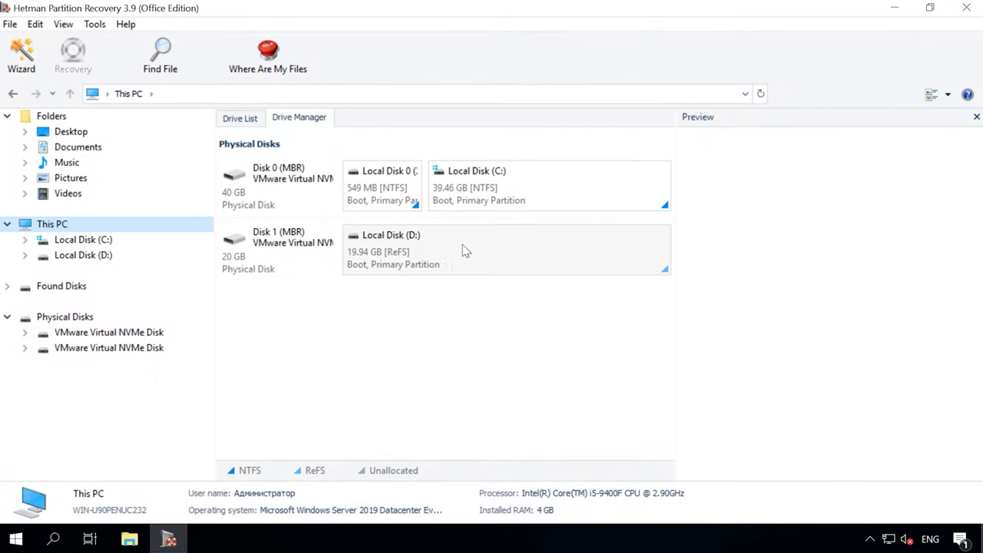
- Hide the file preview and begin saving a disk image of Local Disk (D:)
left_click(454, 246)
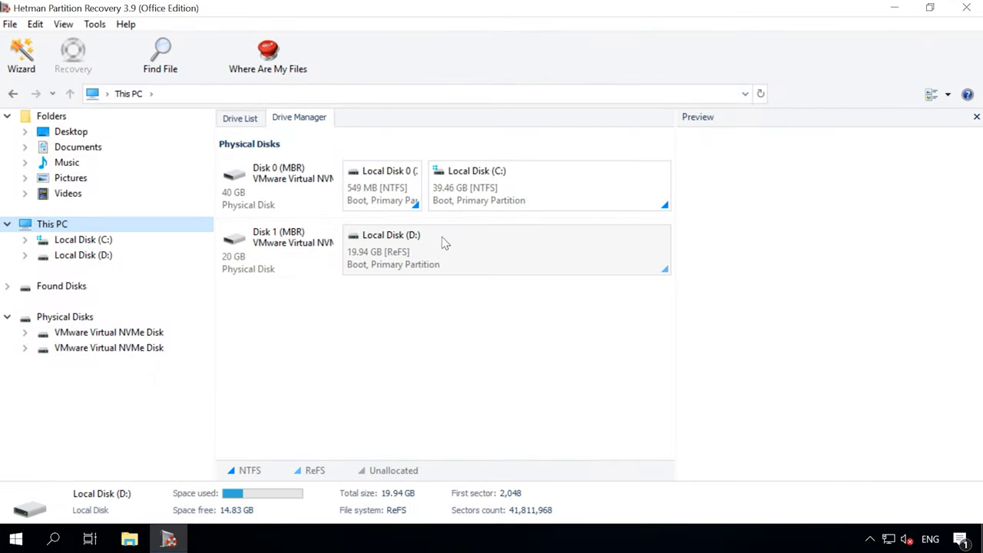
left_click(978, 118)
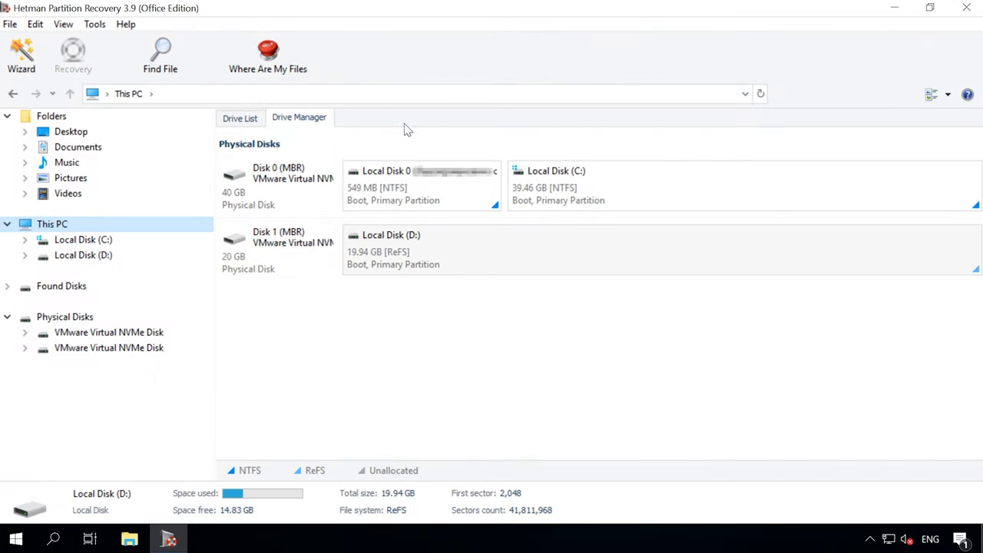
right_click(447, 244)
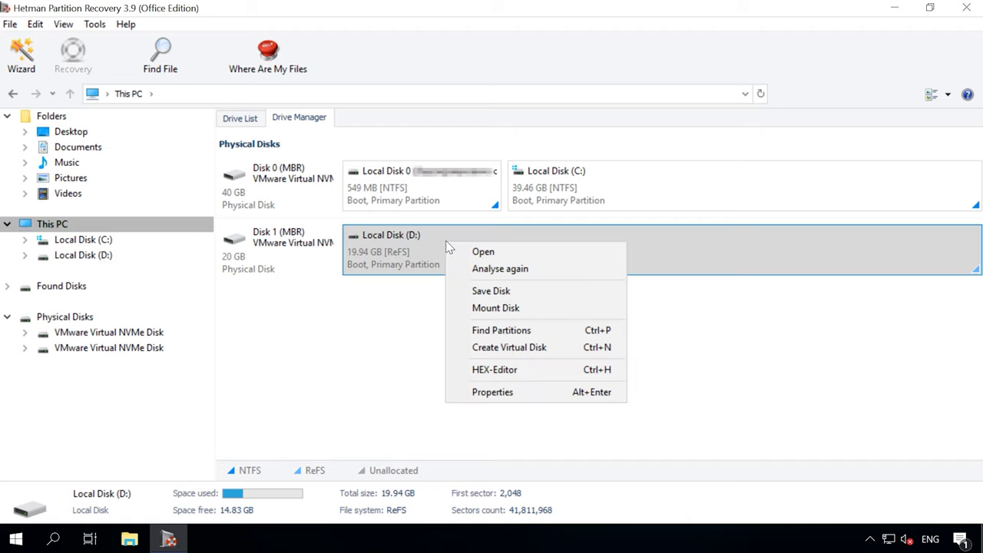
left_click(529, 291)
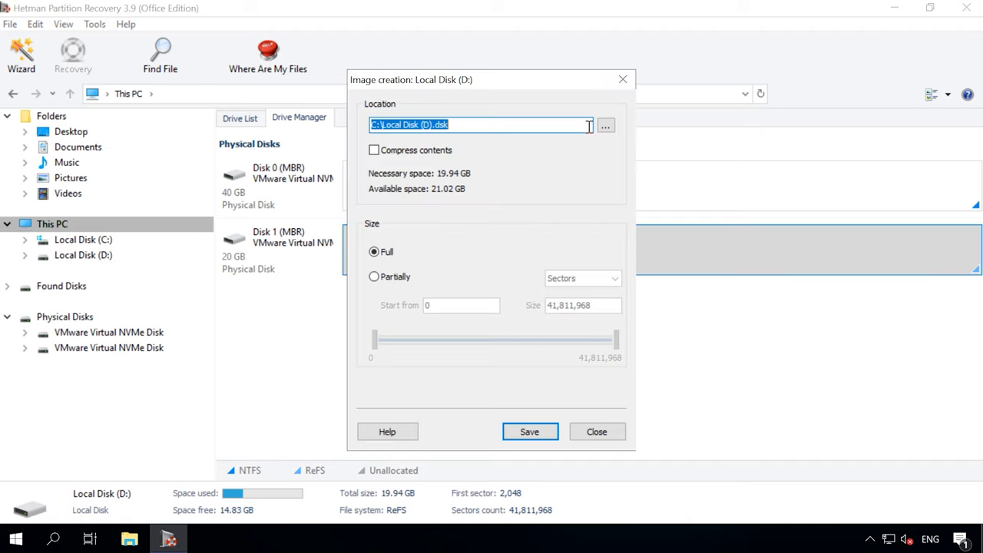
- Create the image 'Local Disk (D:).dsk' on the Desktop and check the file exists
left_click(607, 124)
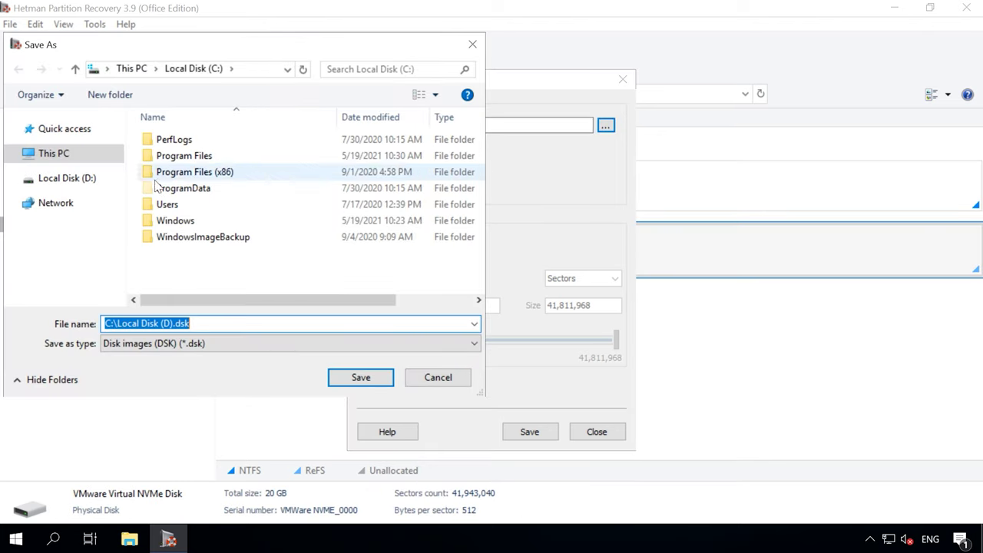
left_click(11, 128)
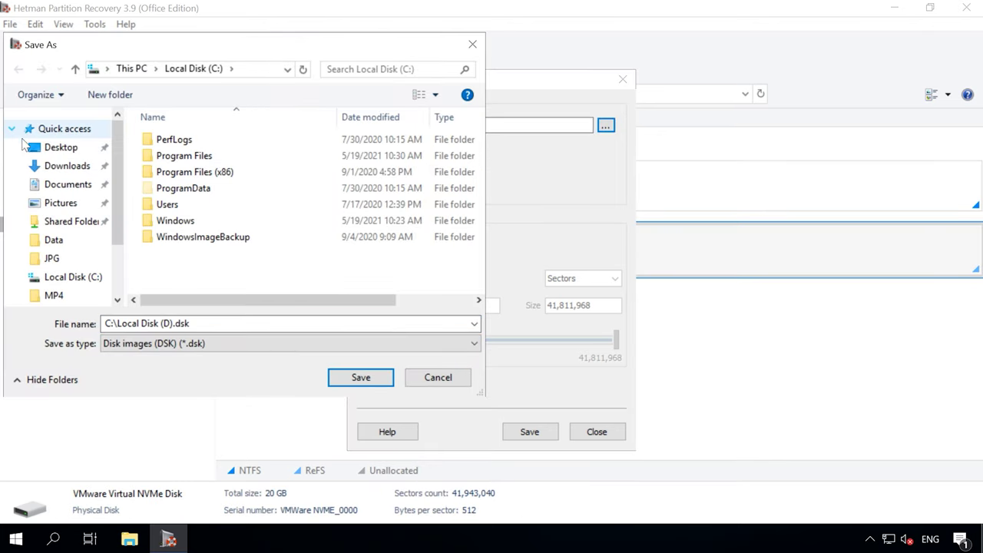
left_click(62, 150)
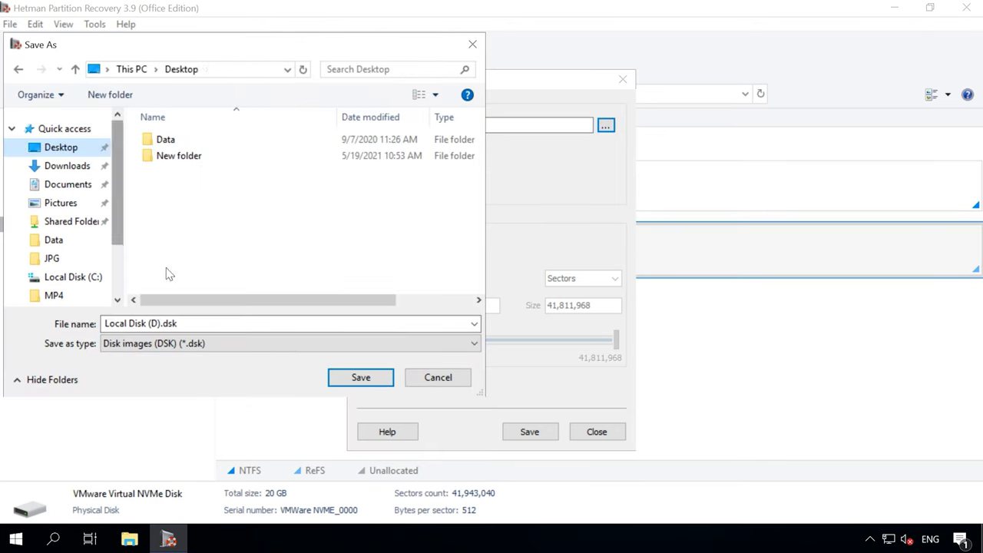
left_click(360, 377)
left_click(530, 432)
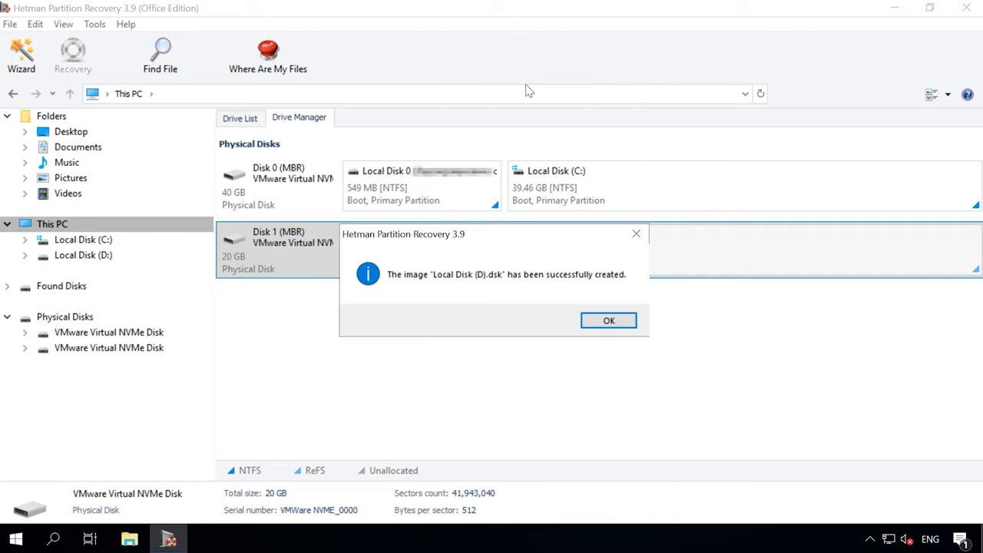
left_click(634, 325)
left_click(896, 8)
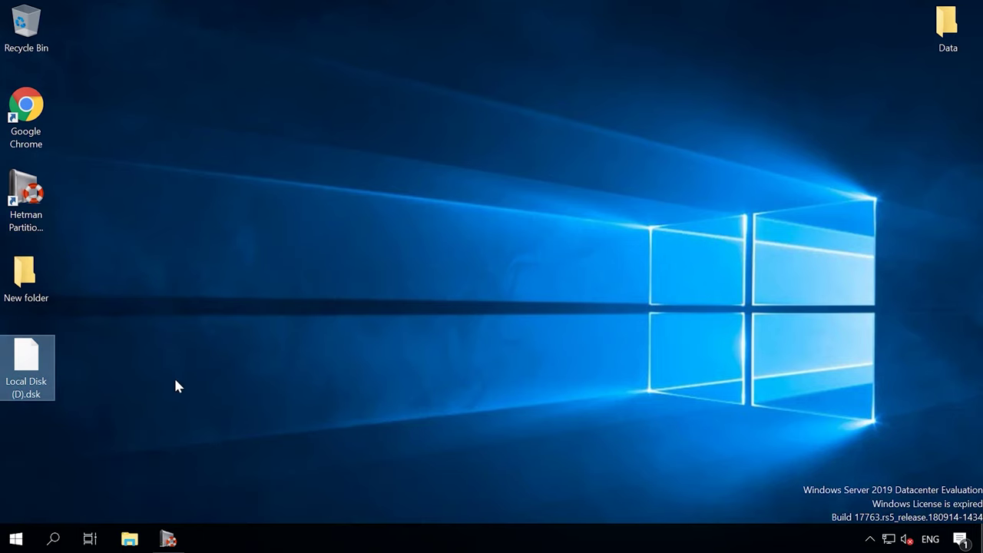
left_click(176, 540)
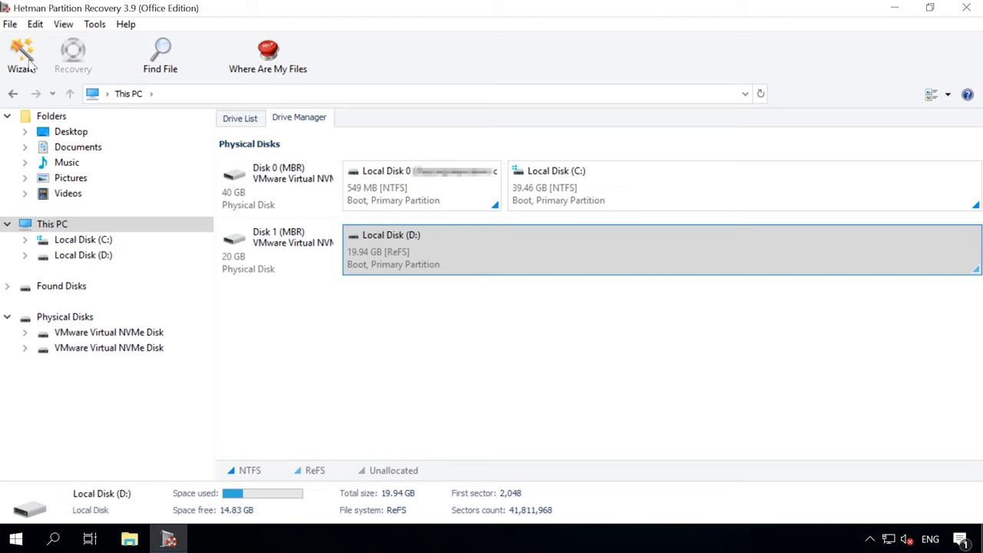
- Mount the Local Disk (D).dsk image via Tools > Mount Disk
left_click(9, 25)
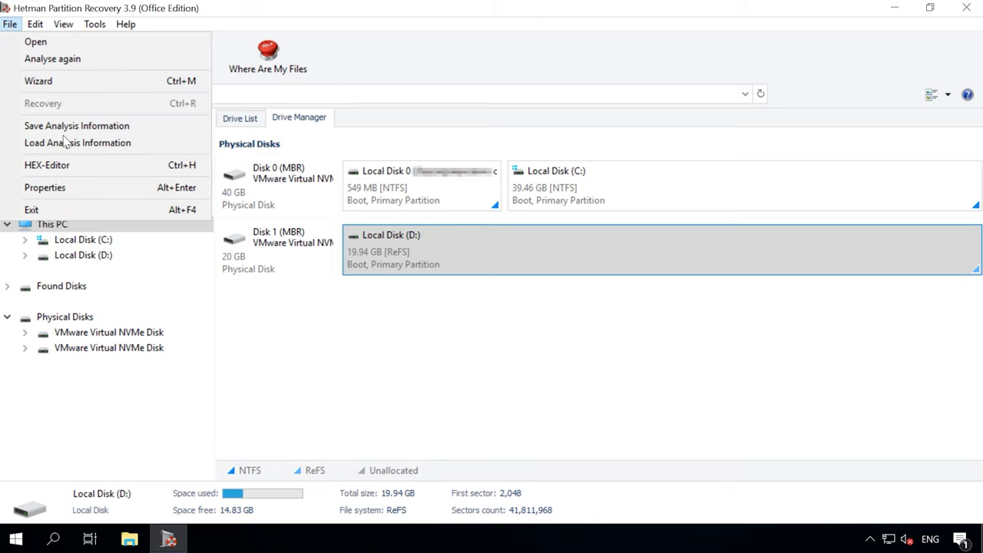
mouse_move(96, 29)
left_click(156, 58)
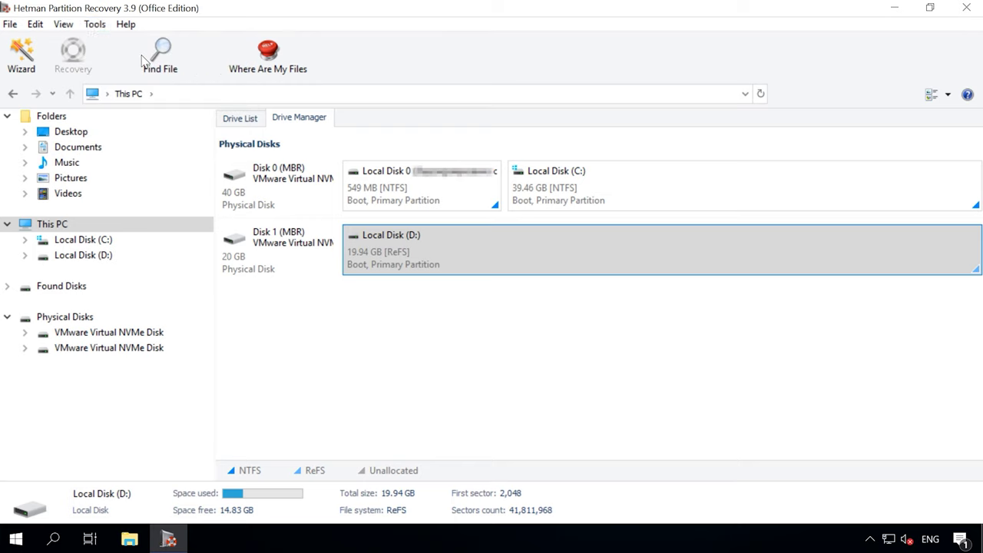
left_click(185, 177)
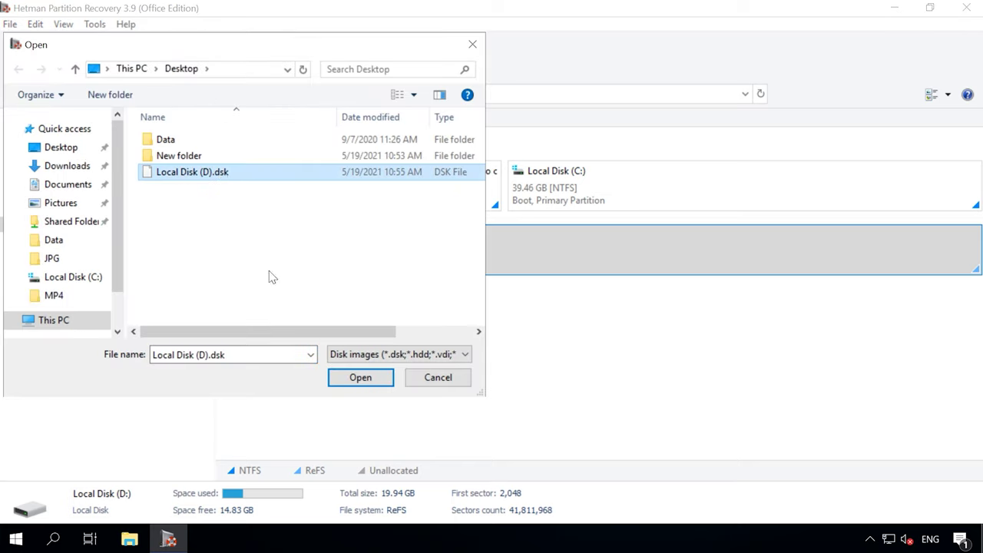
left_click(361, 377)
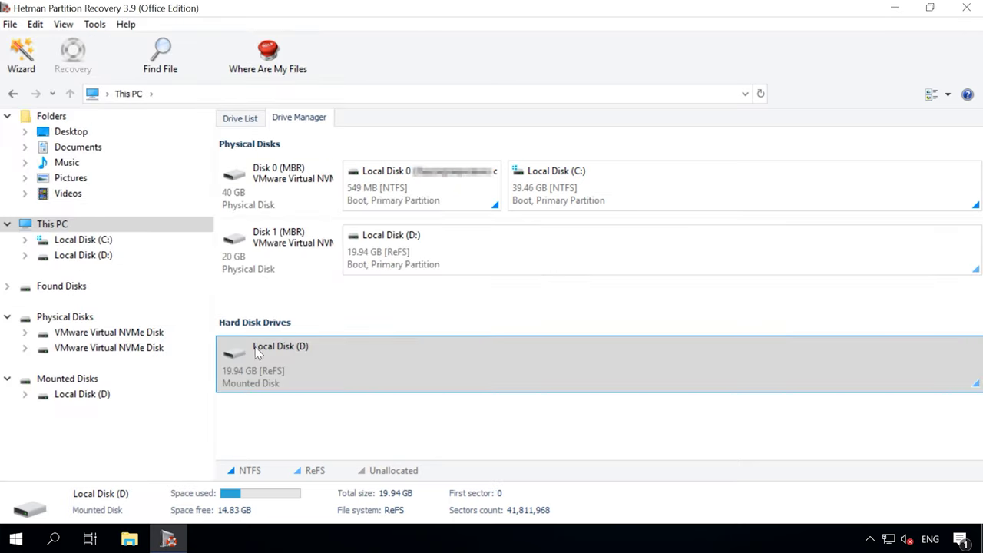
- Fast-scan the mounted Local Disk (D) to list its folders and Recovery.txt
double_click(323, 372)
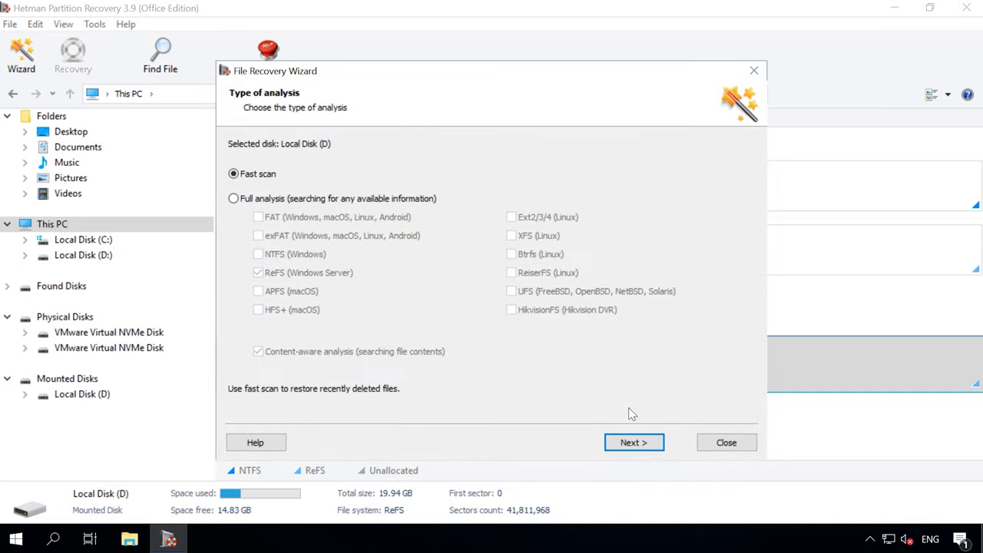
left_click(633, 442)
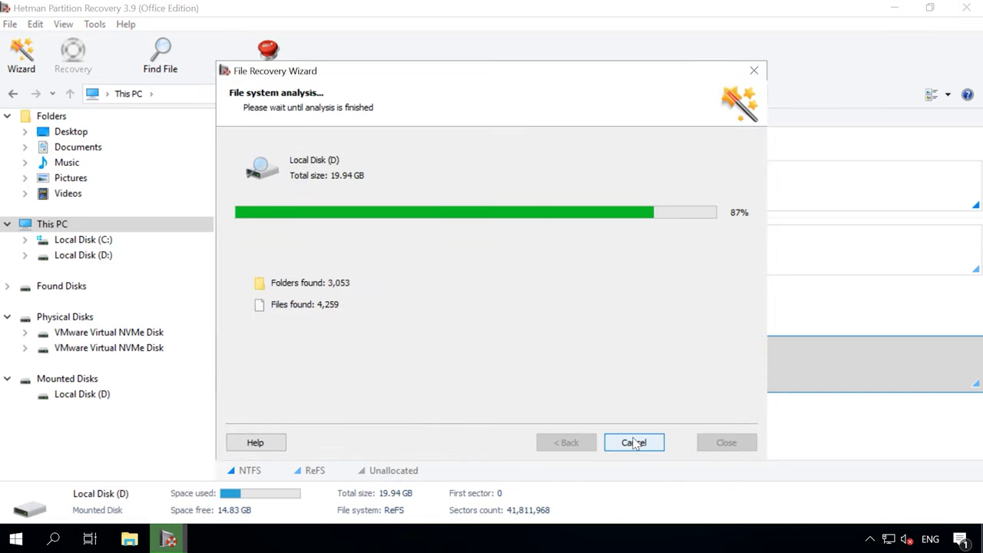
left_click(635, 442)
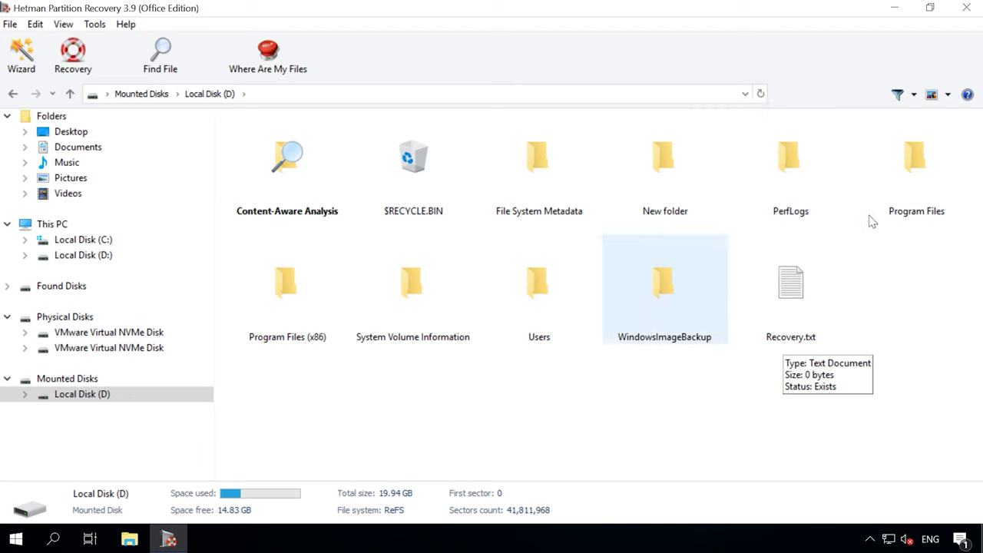